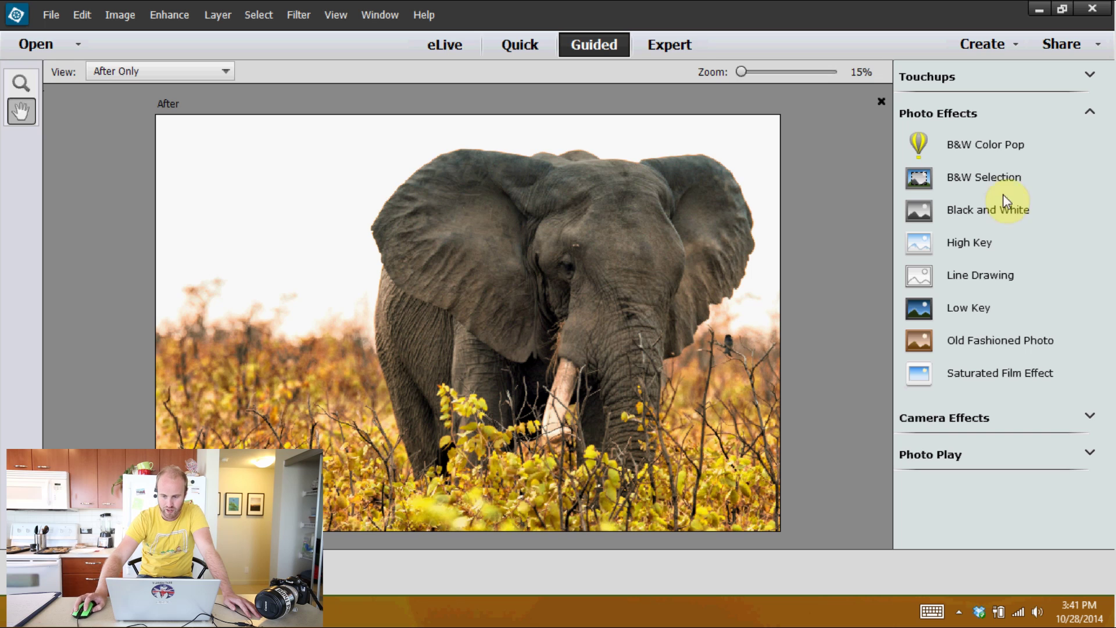
click(1013, 152)
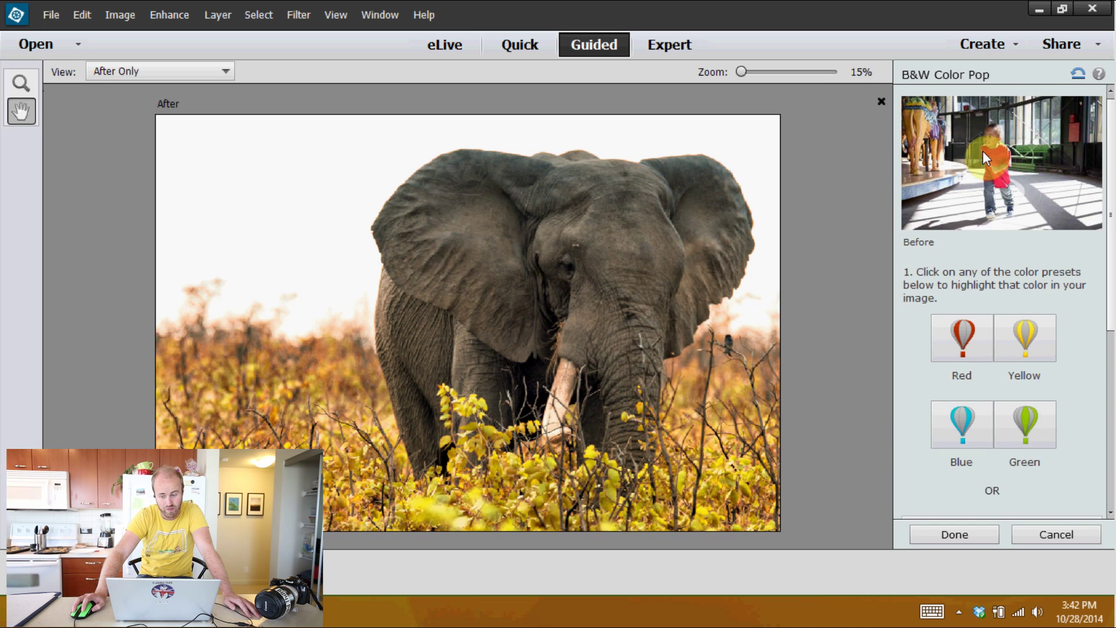
click(1032, 342)
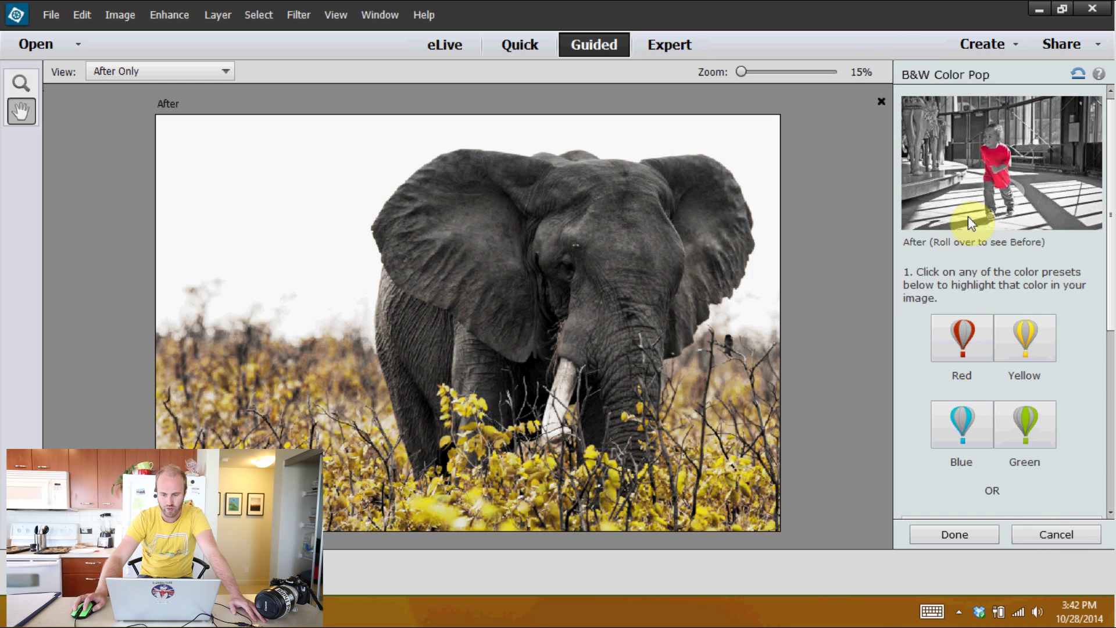
click(1057, 544)
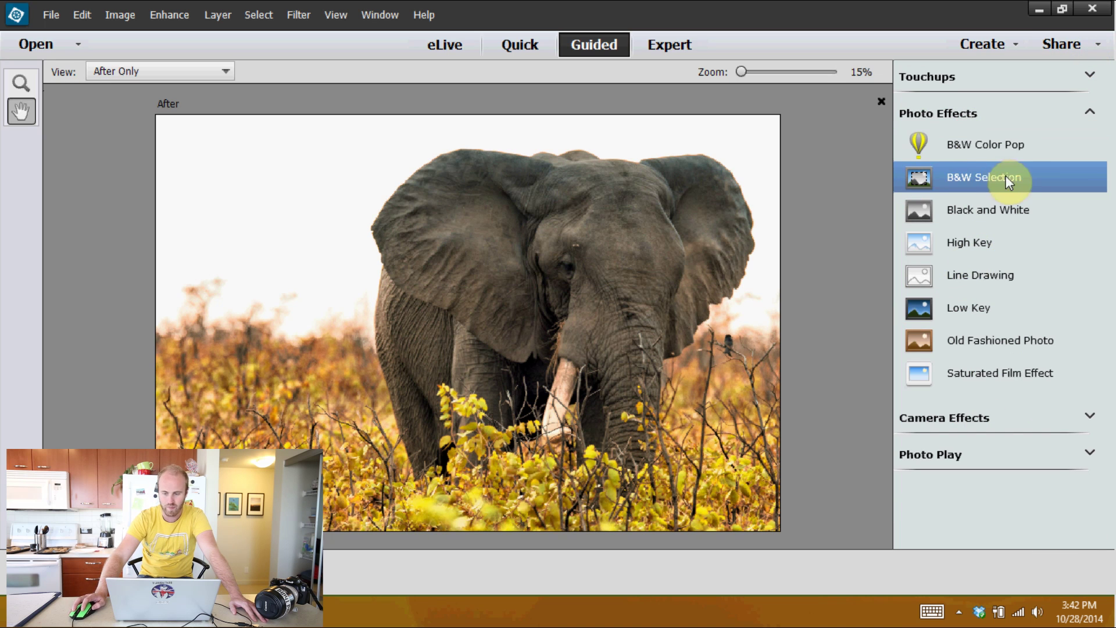
click(881, 102)
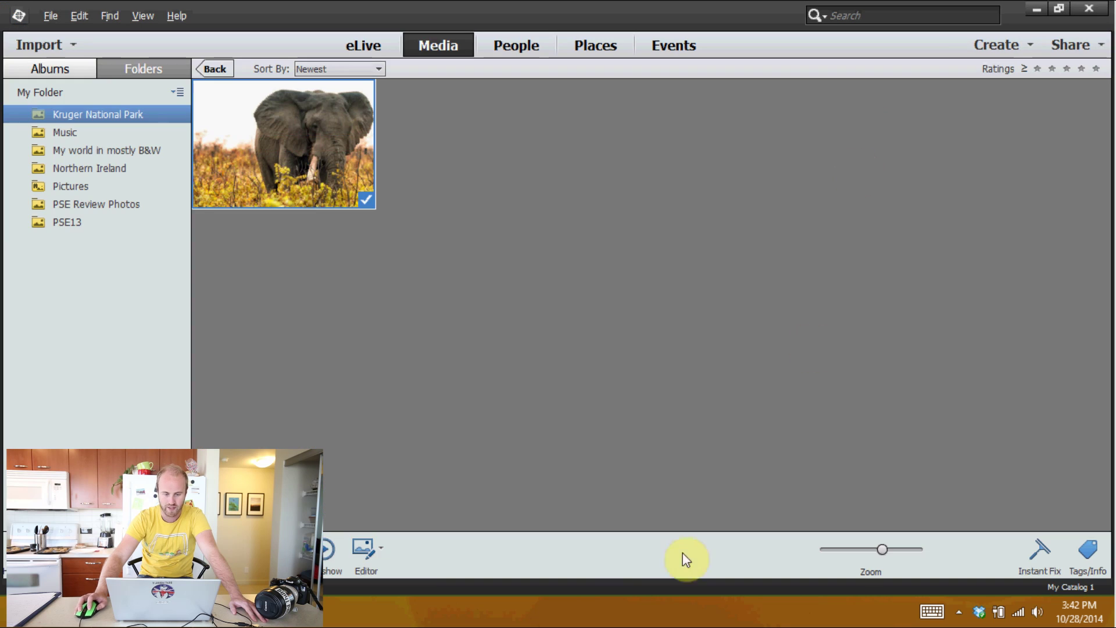
From Pictures > Northern Ireland, send the bus-stop photo to the Photoshop Elements Editor.
click(82, 184)
click(101, 169)
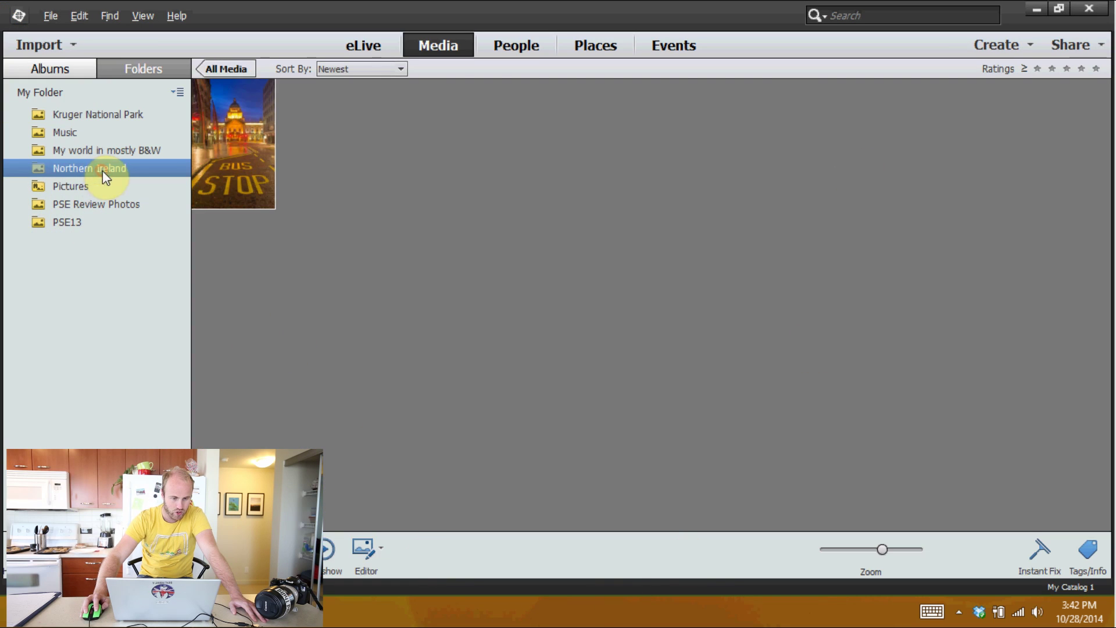
right_click(244, 138)
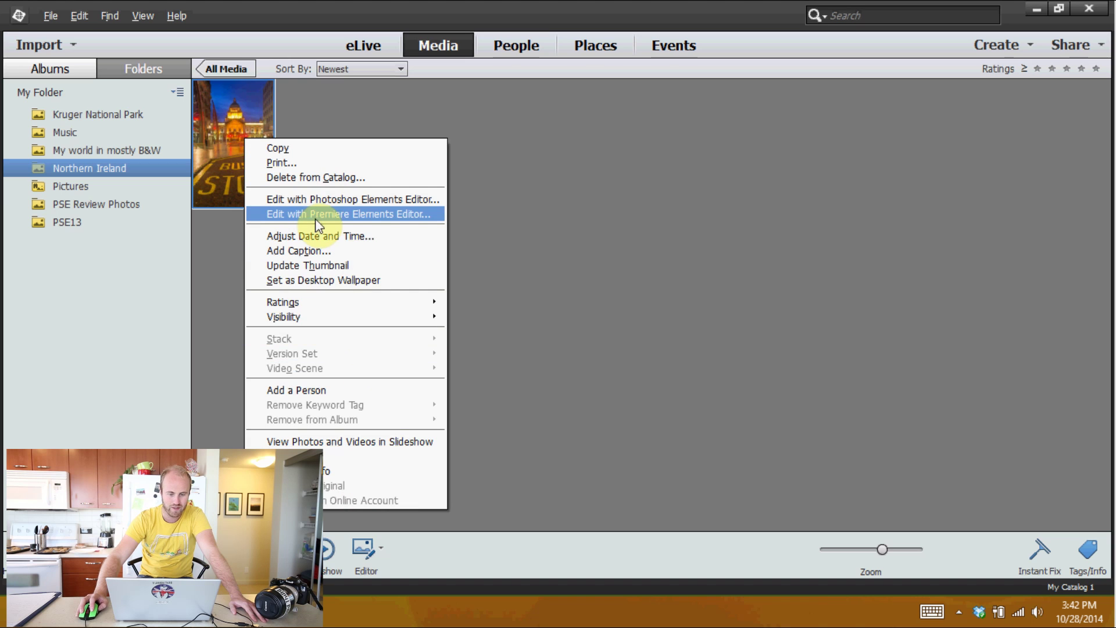
click(432, 204)
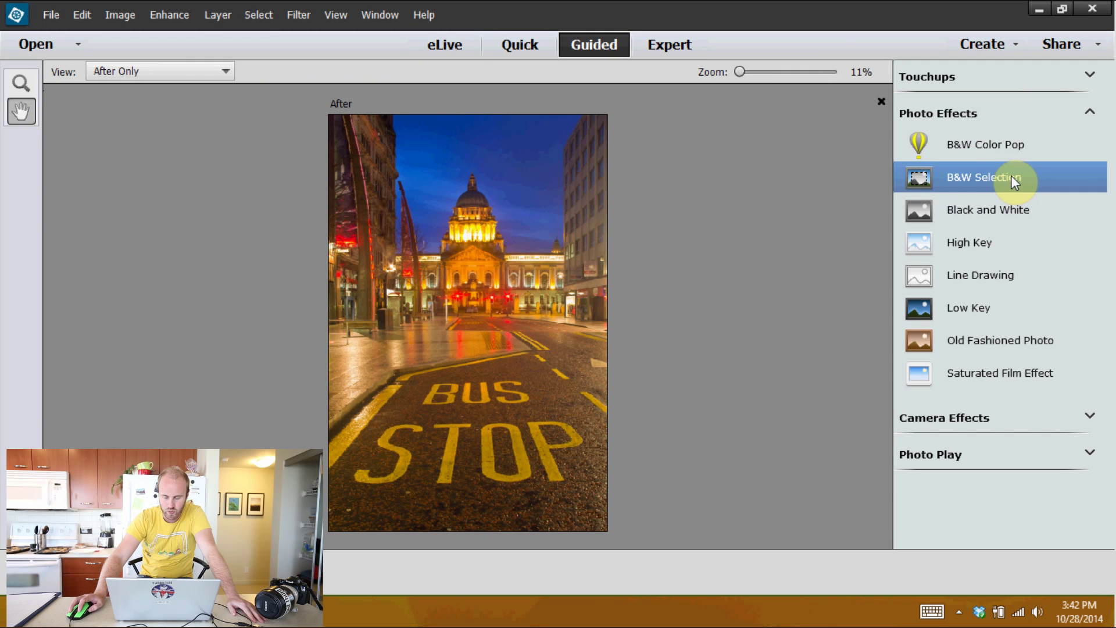
Preview the Dark Black and White preset and B&W Selection, discarding both.
click(1017, 212)
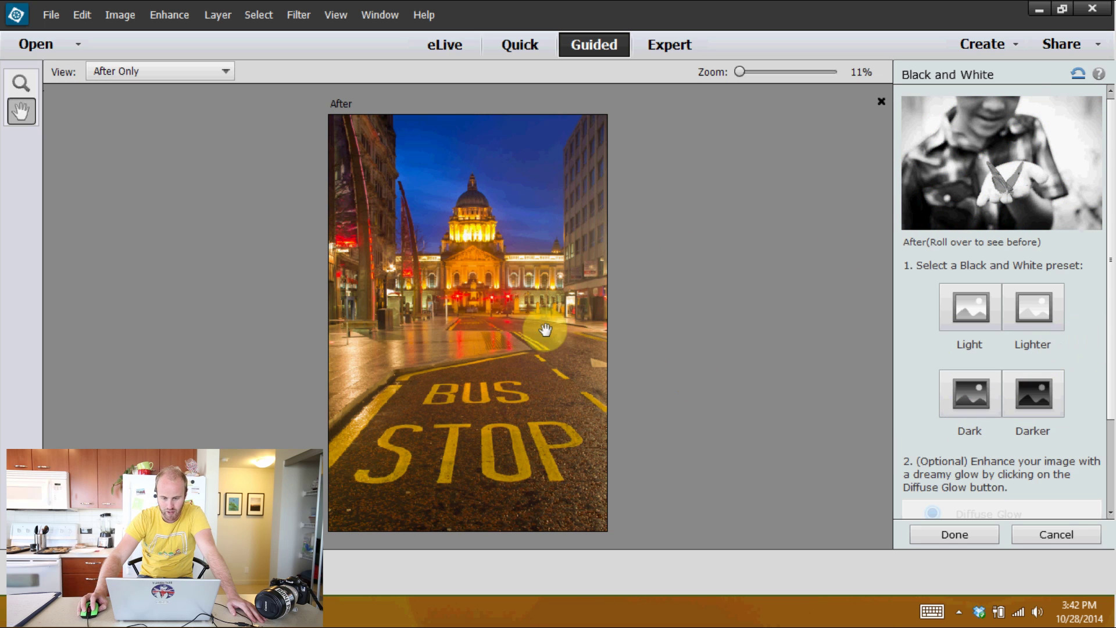
click(990, 395)
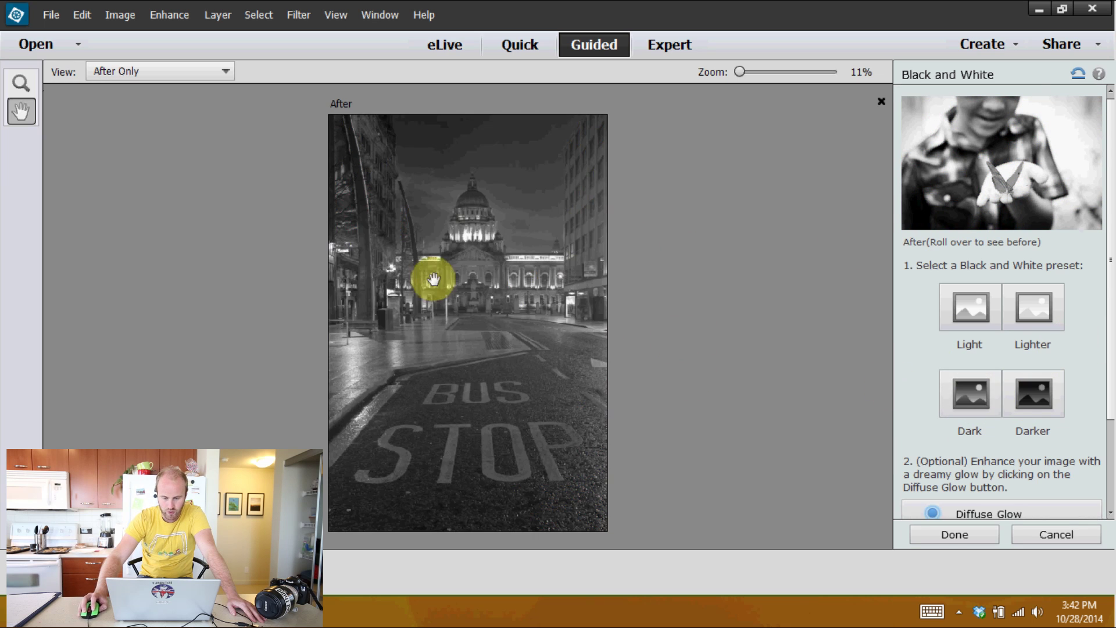
click(1056, 541)
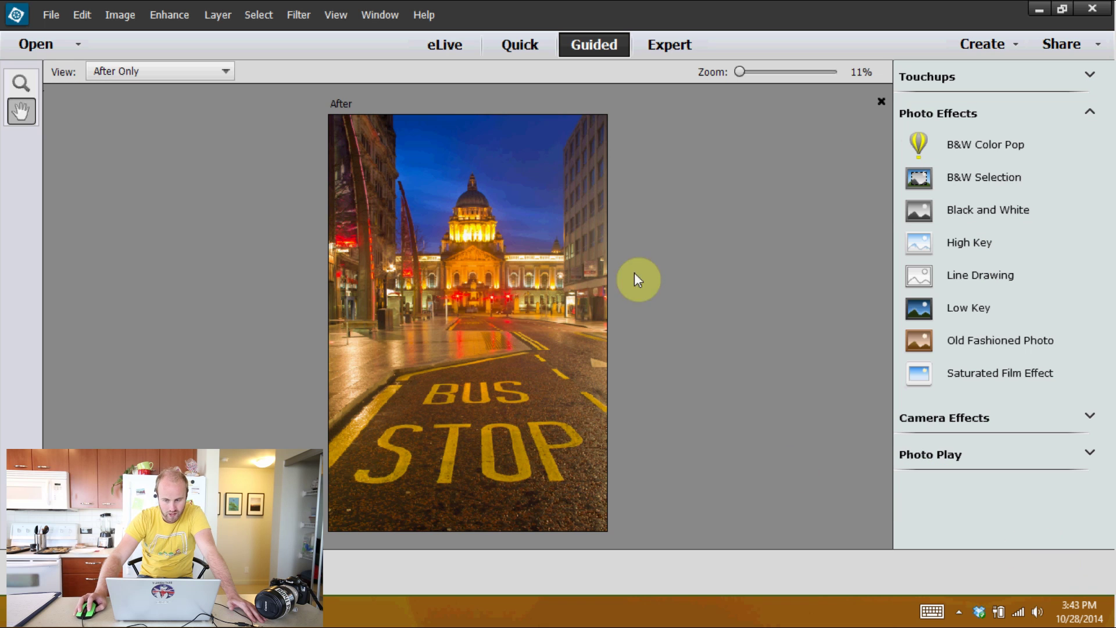
click(986, 178)
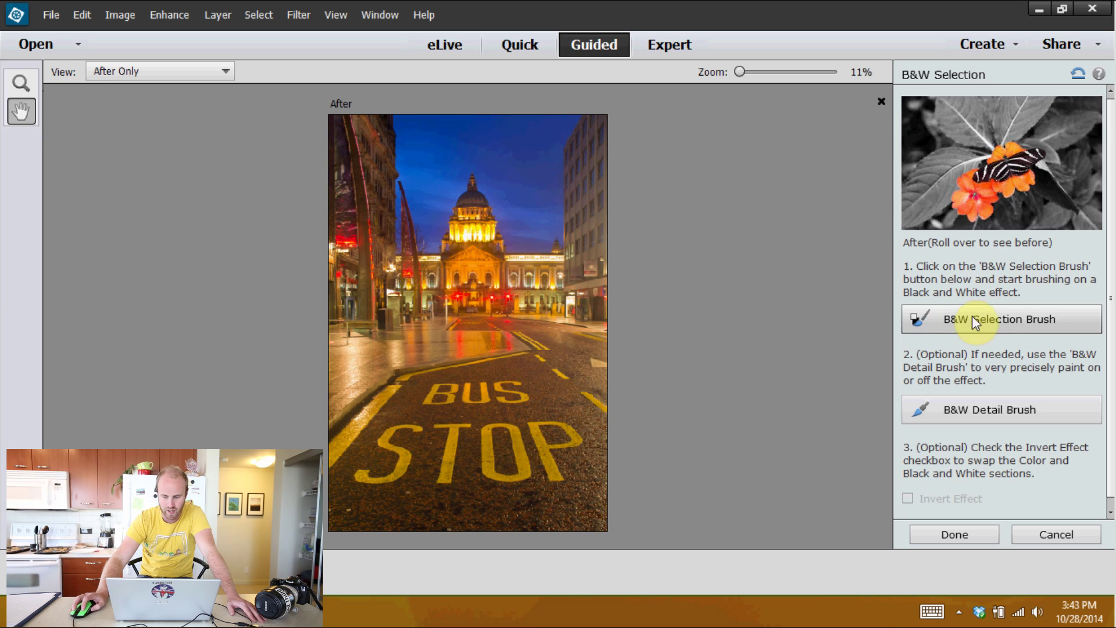
click(1044, 535)
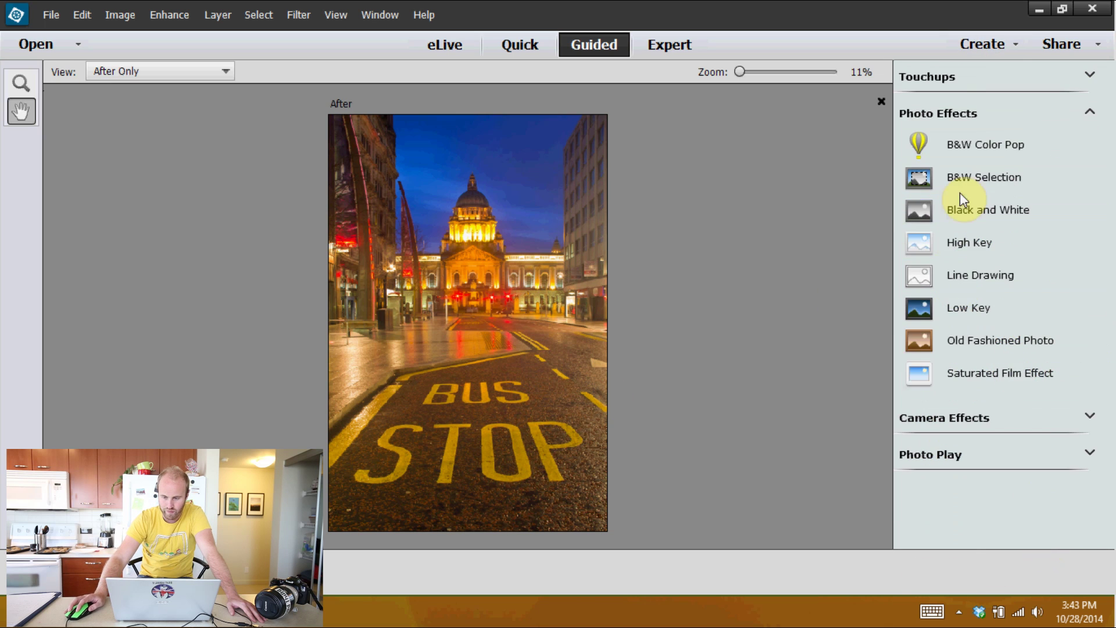
Try B&W Color Pop keeping yellow, discard it, then start B&W Selection instead.
click(972, 147)
click(1041, 340)
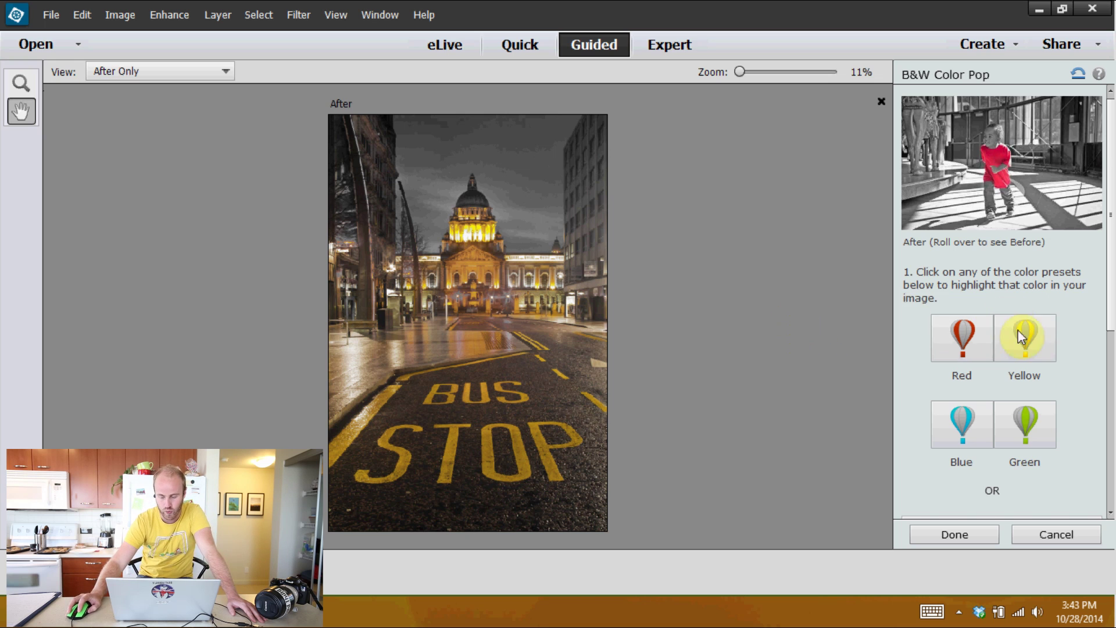
click(1057, 535)
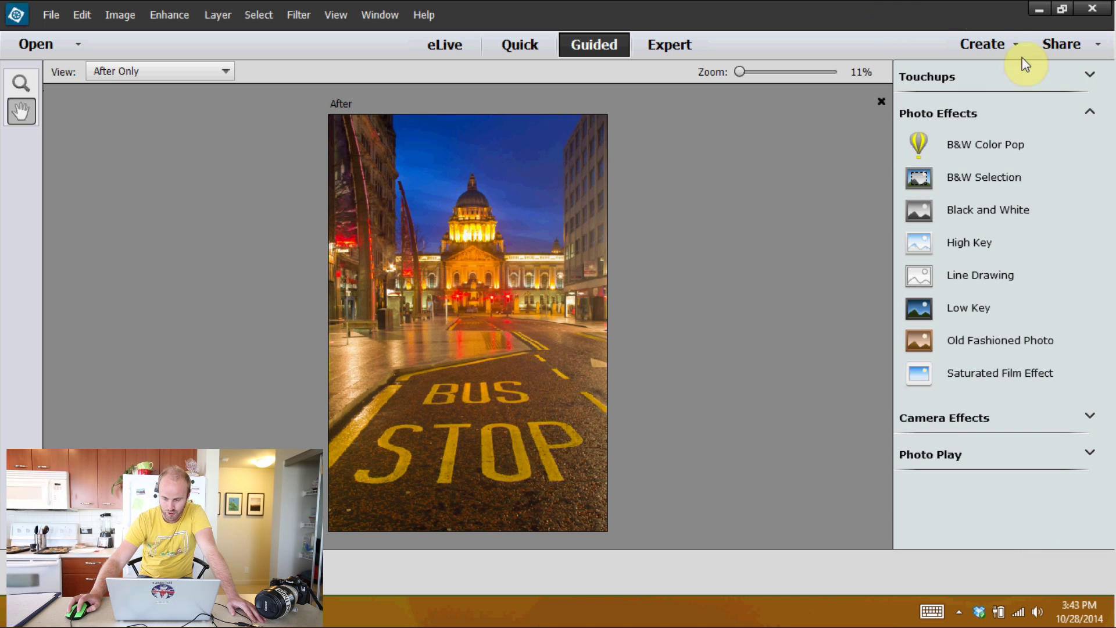
click(1005, 189)
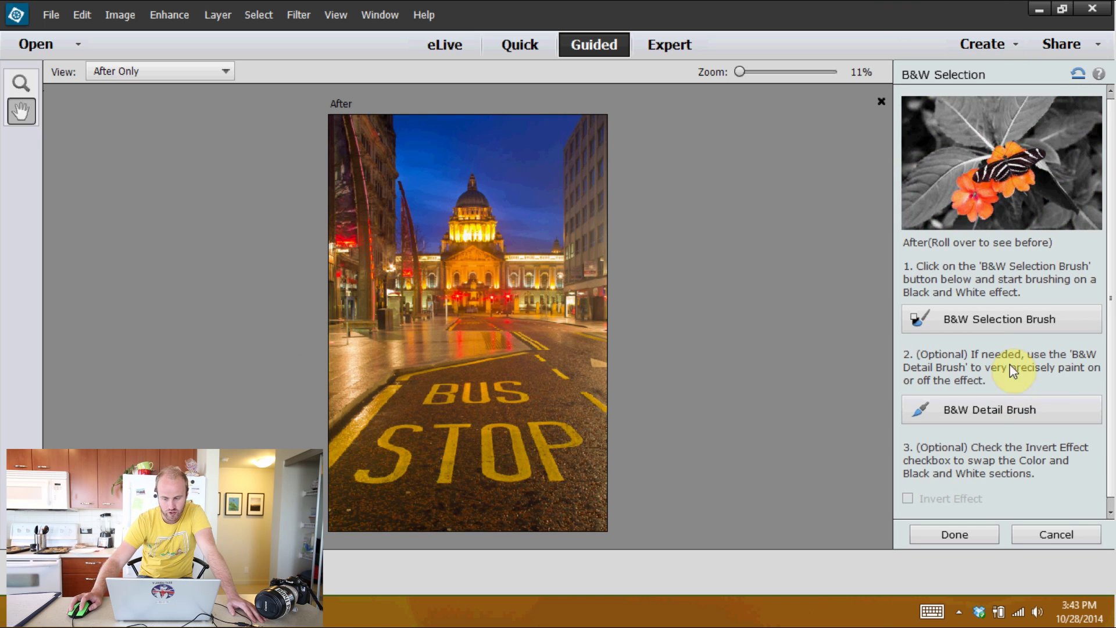
With a much larger selection brush, paint the whole photo black and white.
click(1008, 323)
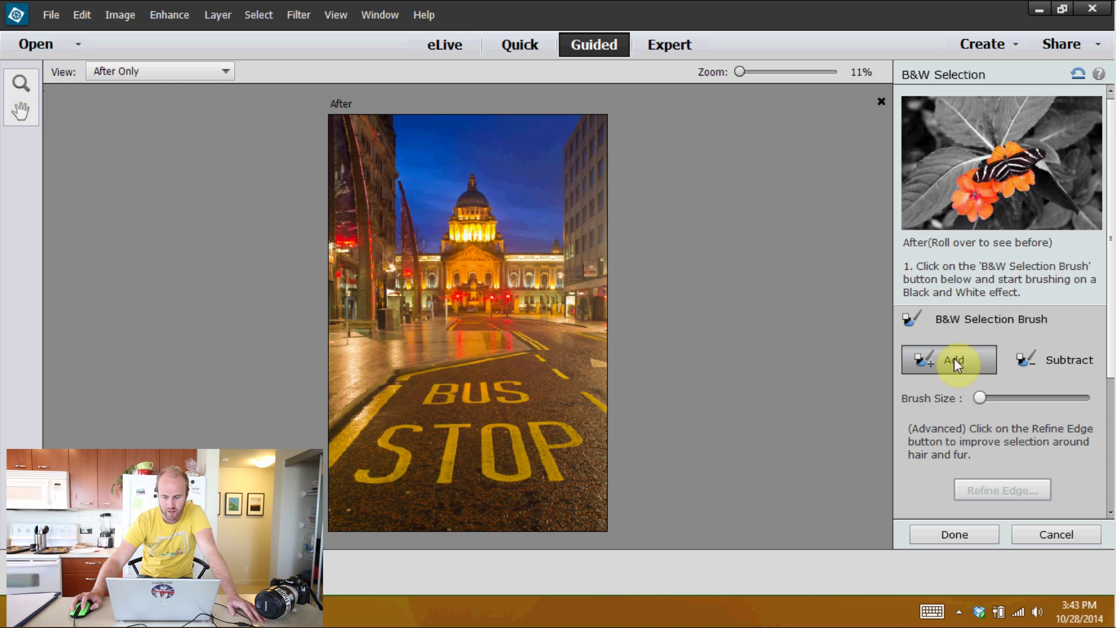
drag(1018, 400, 1062, 399)
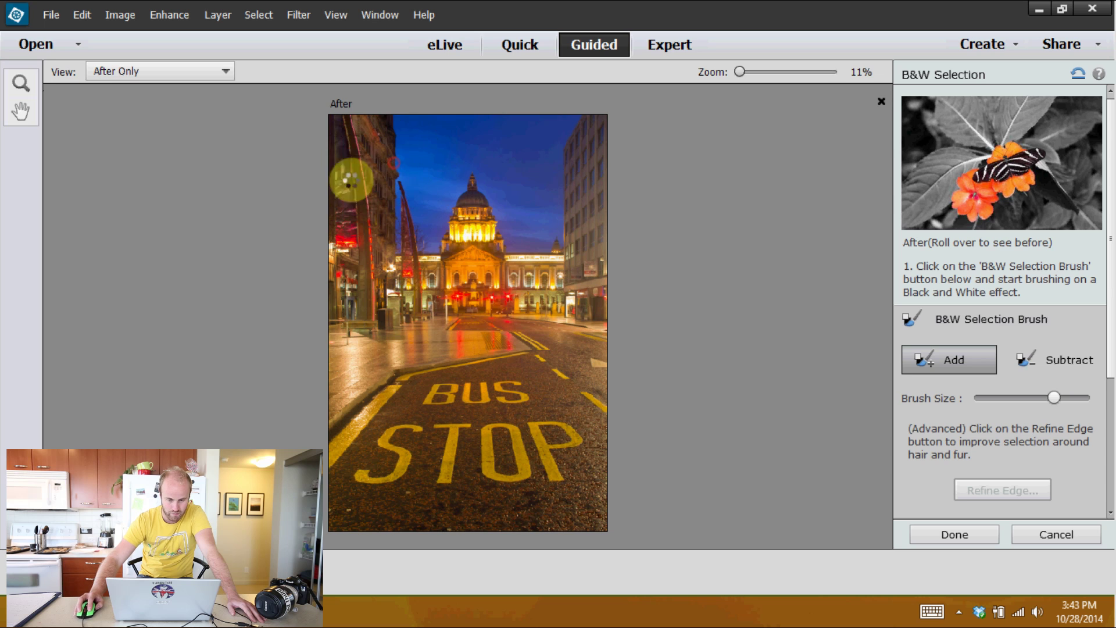
mouse_move(349, 179)
mouse_down()
mouse_move(398, 369)
mouse_move(399, 473)
mouse_up()
drag(546, 349, 533, 122)
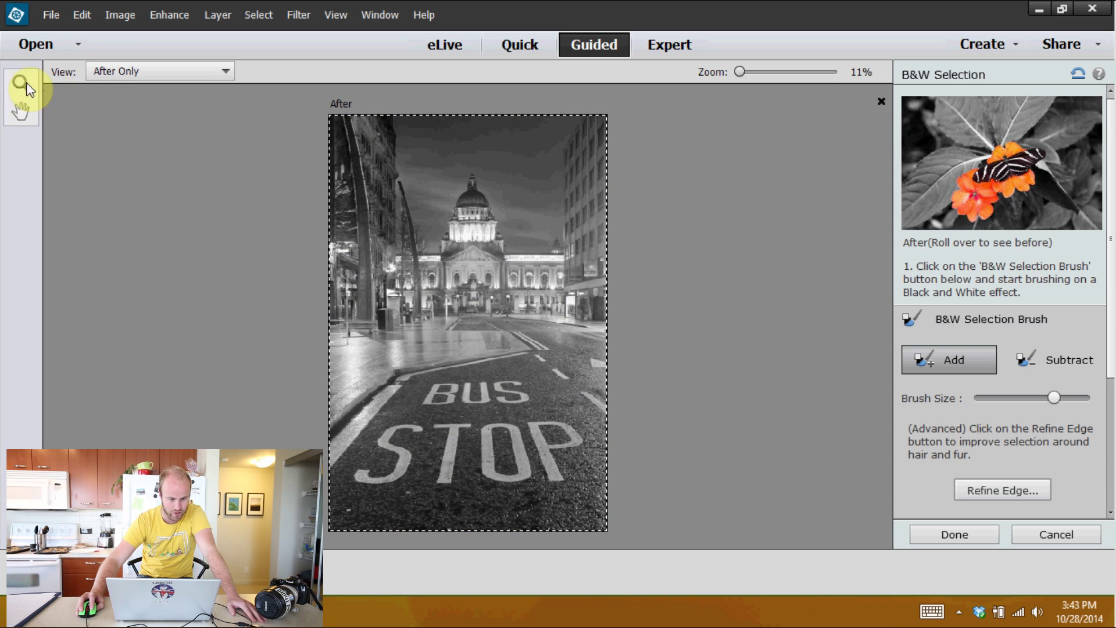
click(20, 111)
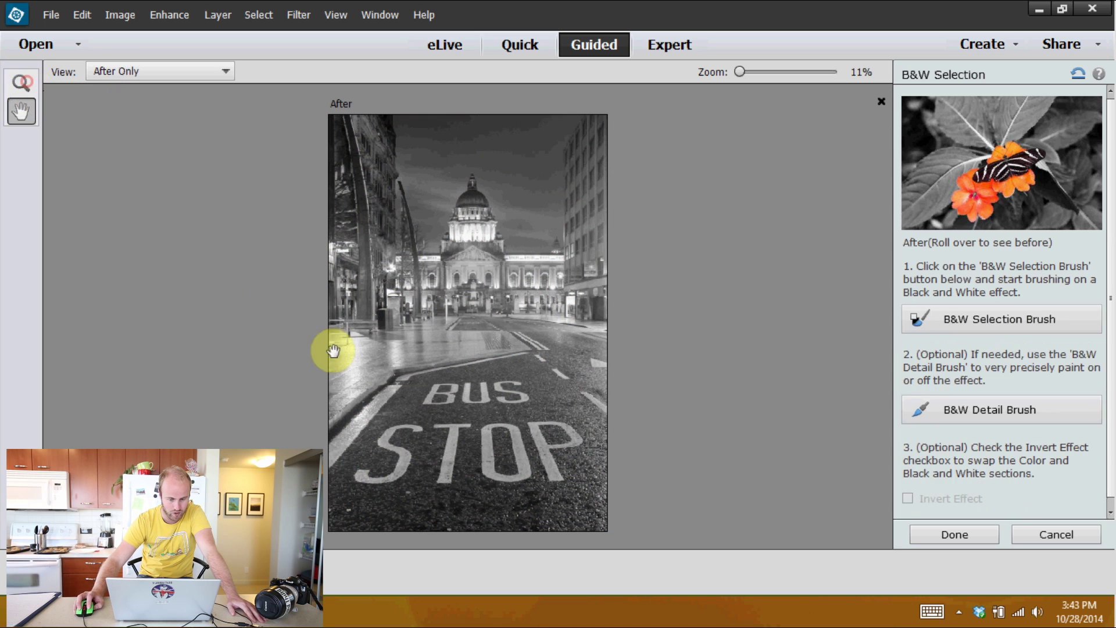
Zoom to the lettering and restore yellow to P, O, T and S with a small subtract brush.
click(22, 79)
mouse_move(343, 381)
mouse_down()
mouse_move(573, 511)
mouse_move(603, 513)
mouse_up()
click(1034, 319)
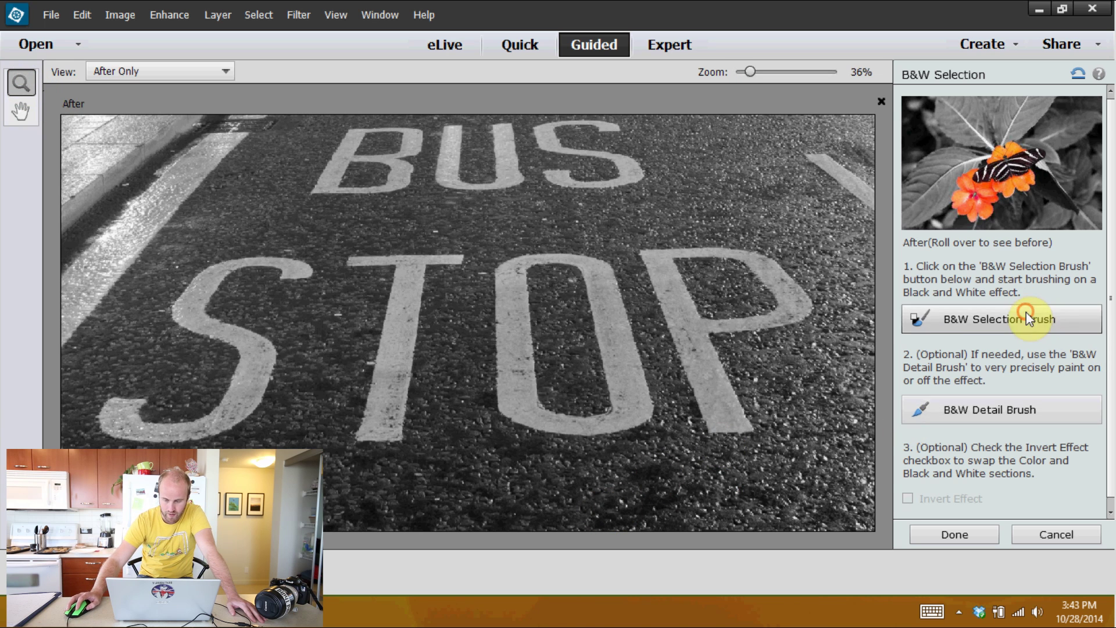
click(1032, 361)
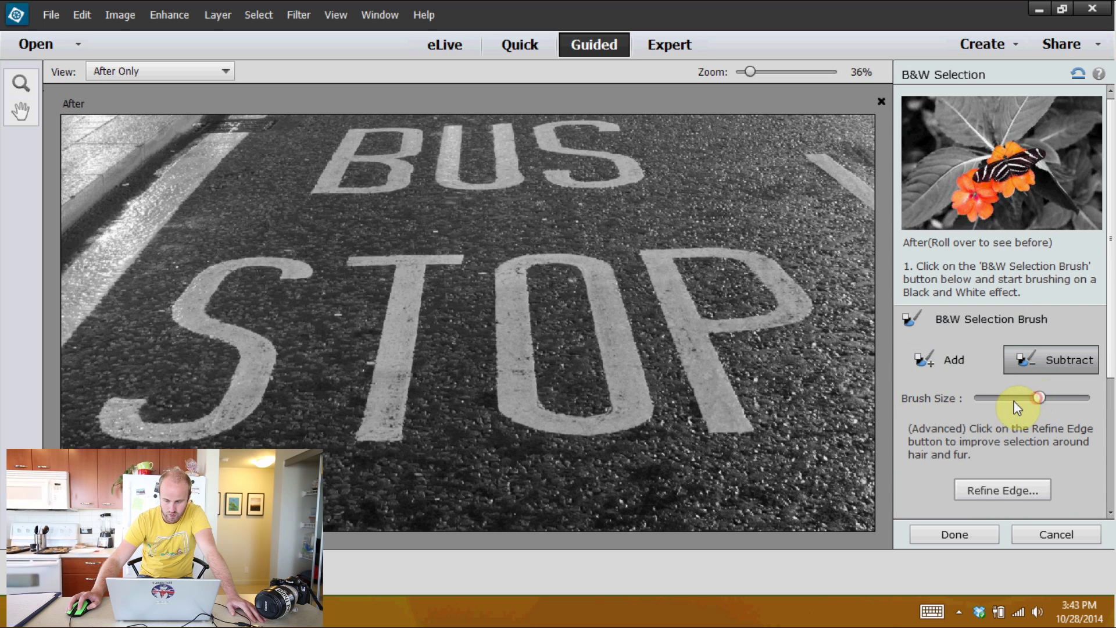
drag(1033, 398, 986, 400)
drag(721, 413, 673, 282)
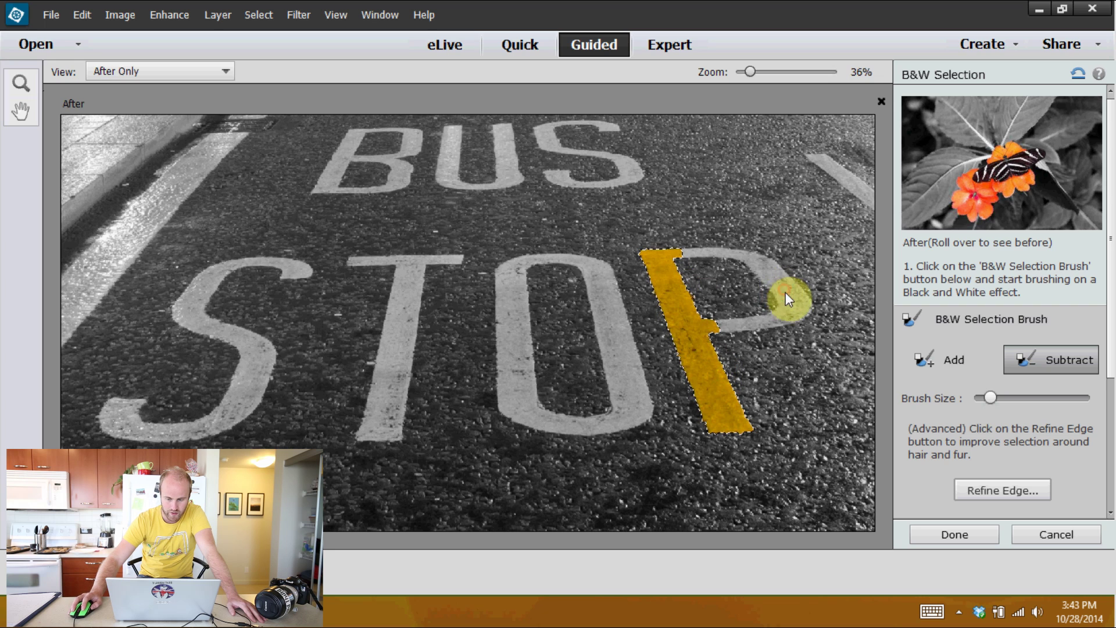
drag(789, 299, 678, 267)
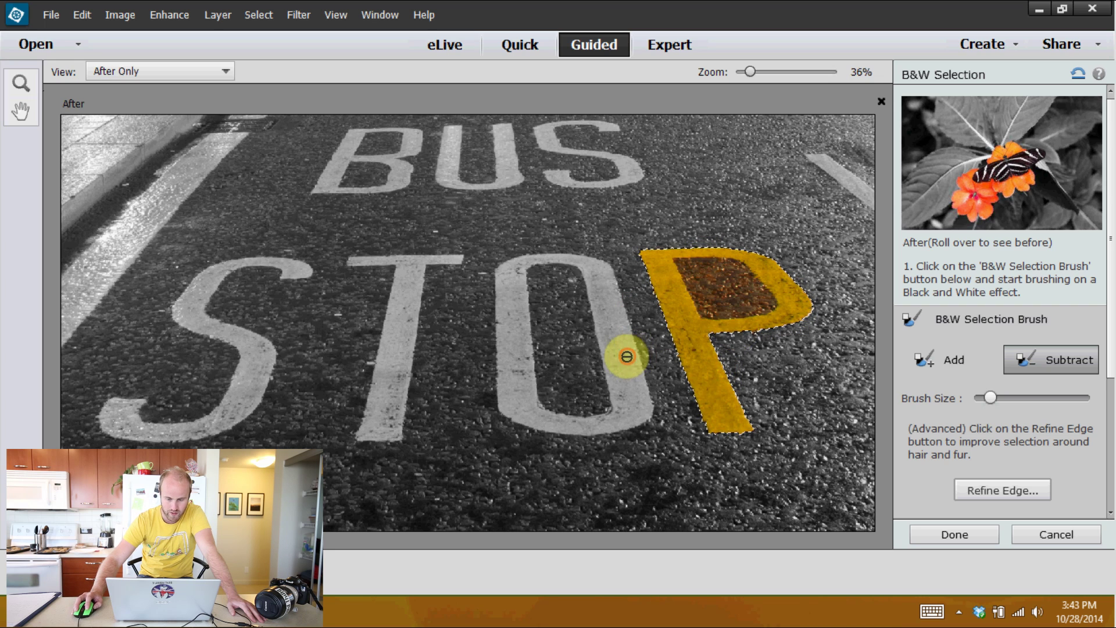
mouse_move(627, 356)
mouse_down()
mouse_move(679, 297)
mouse_move(615, 288)
mouse_move(517, 324)
mouse_move(525, 402)
mouse_up()
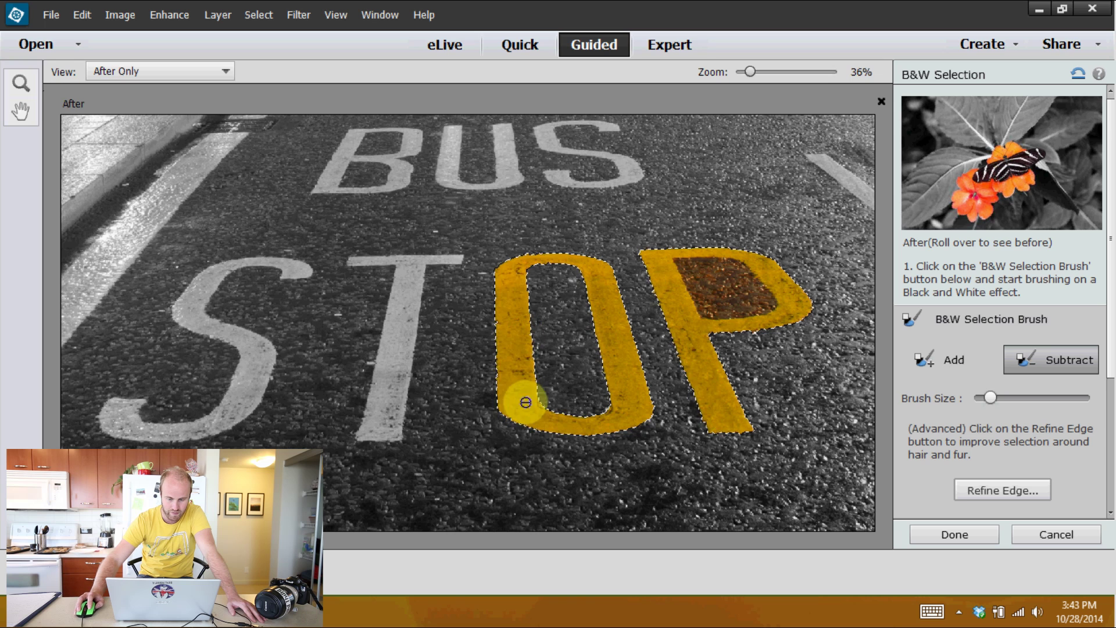
drag(431, 369, 406, 368)
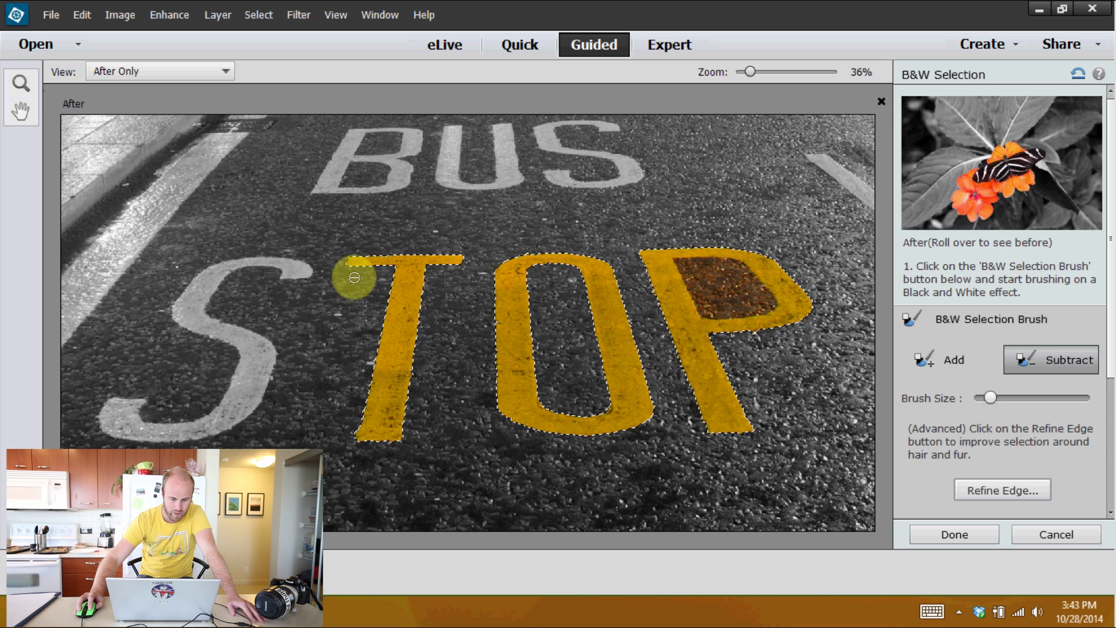
drag(354, 278, 244, 369)
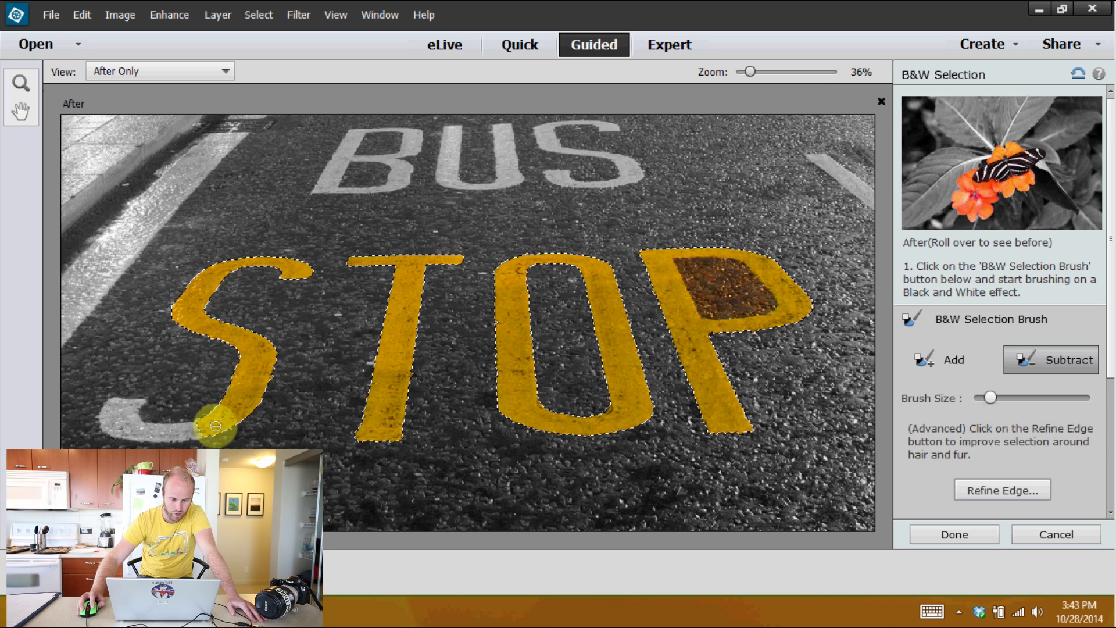
drag(215, 427, 119, 419)
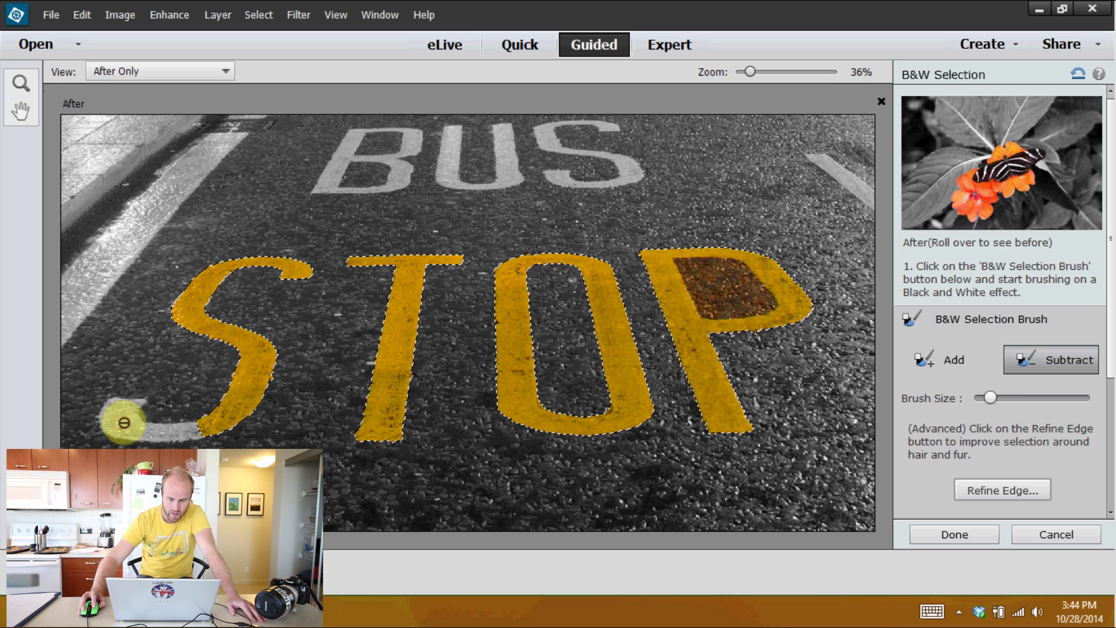
Return the inside of the P to black and white and apply the effect.
click(960, 366)
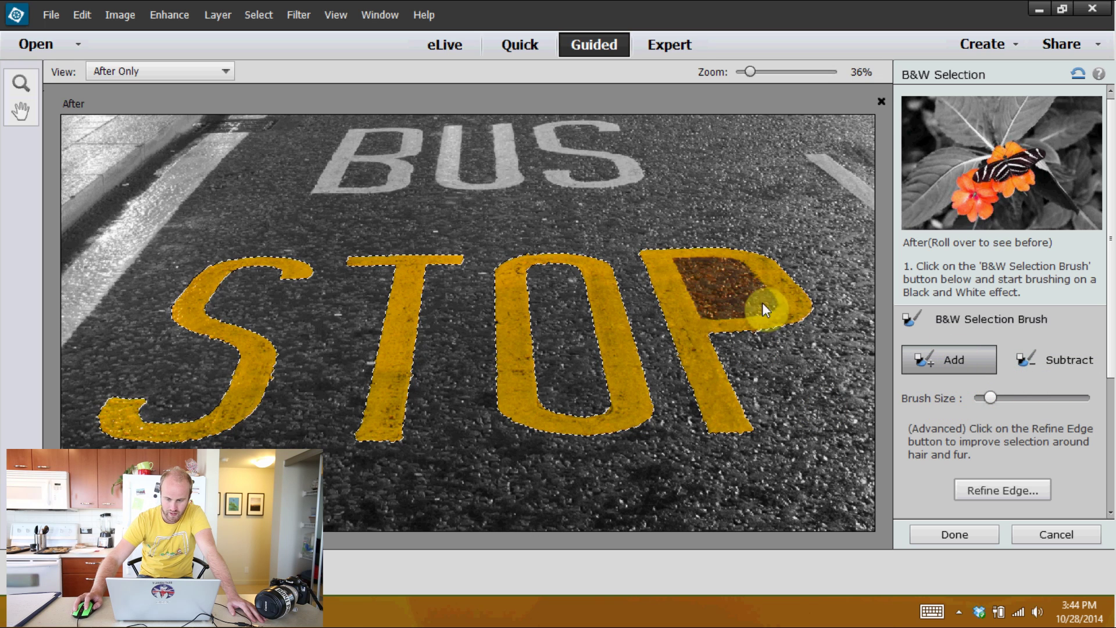
key(ctrl+z)
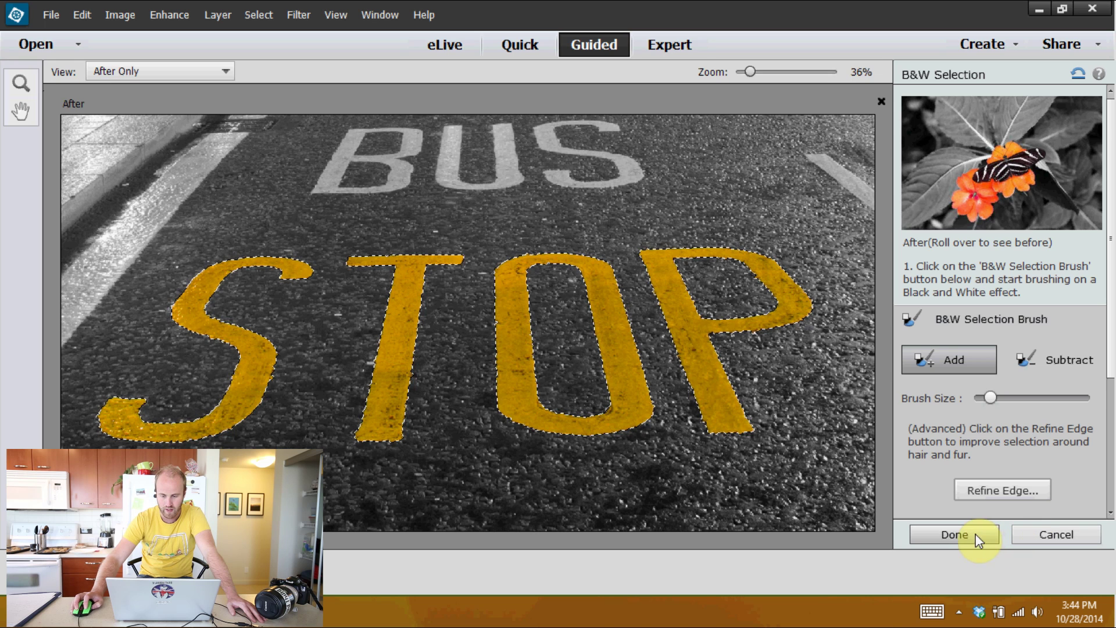
click(961, 533)
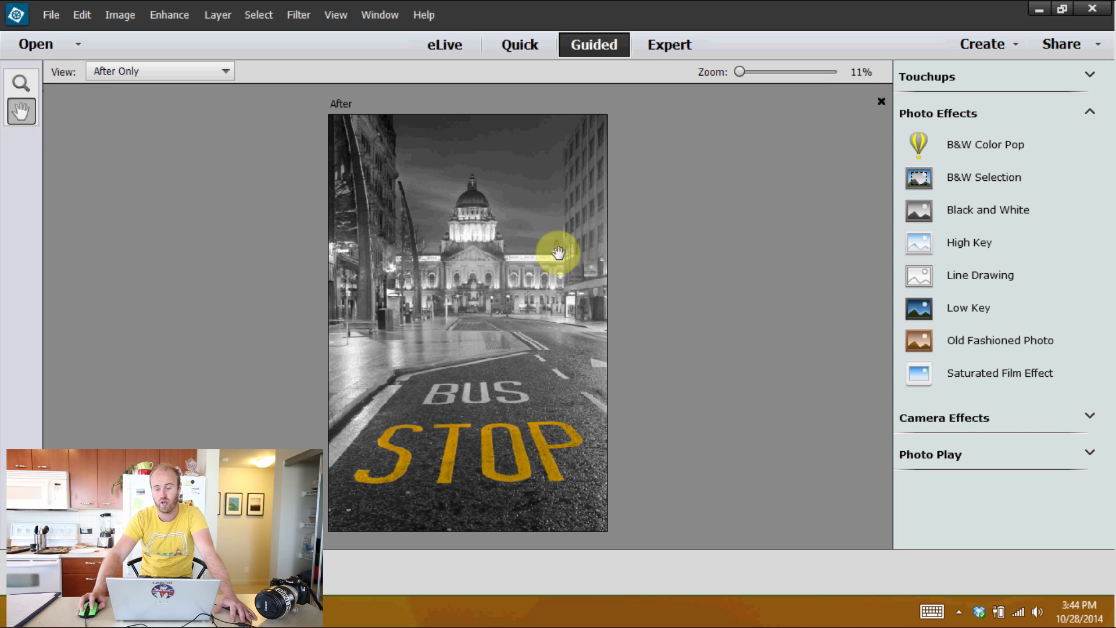
Glance at the Create menu, then visit the Organizer and return to the edited photo.
click(1017, 47)
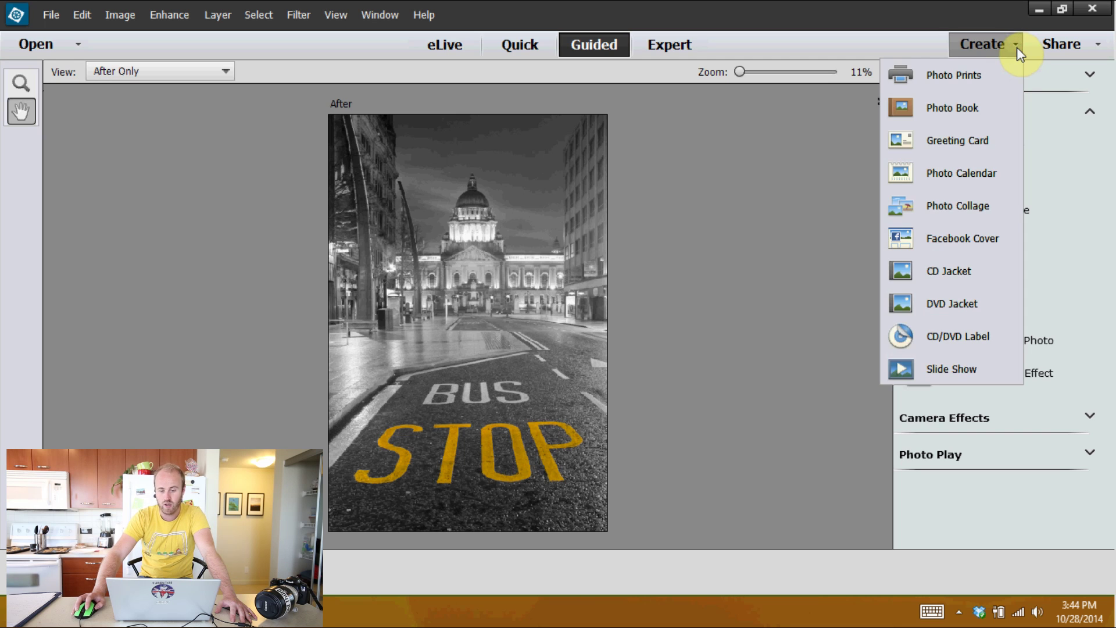
click(1017, 47)
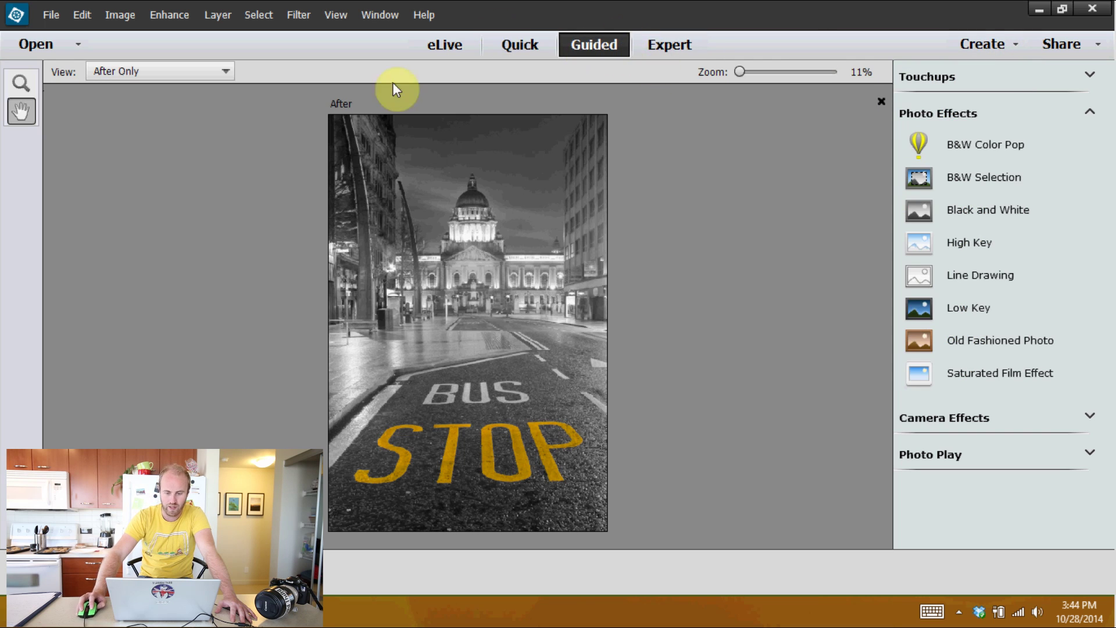
click(198, 614)
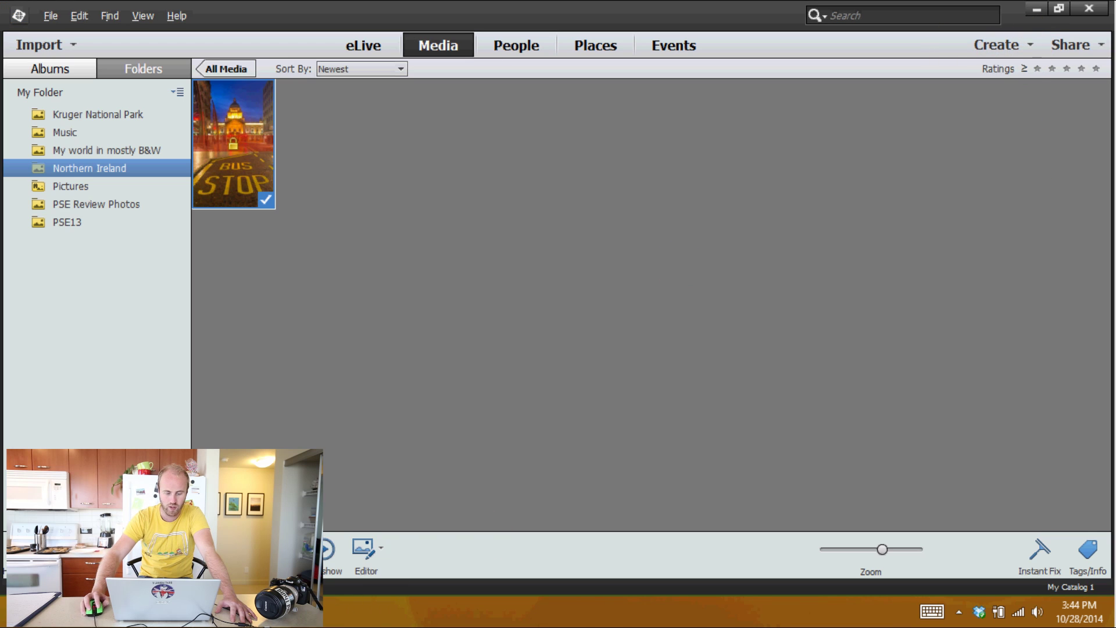
click(197, 614)
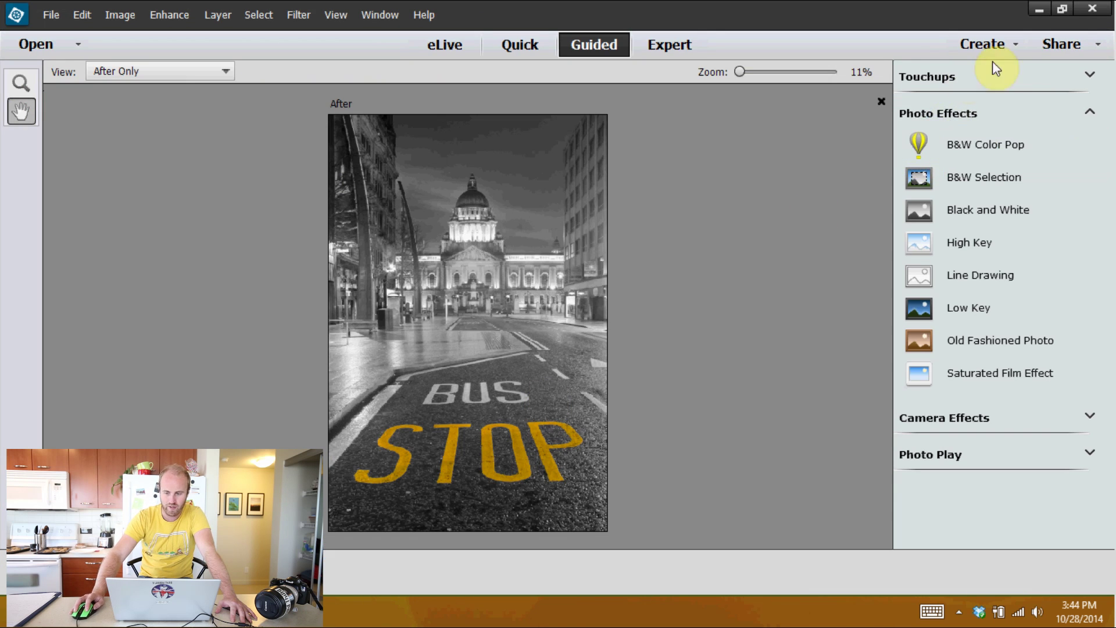
Choose Photo Book from the Create menu.
click(1018, 46)
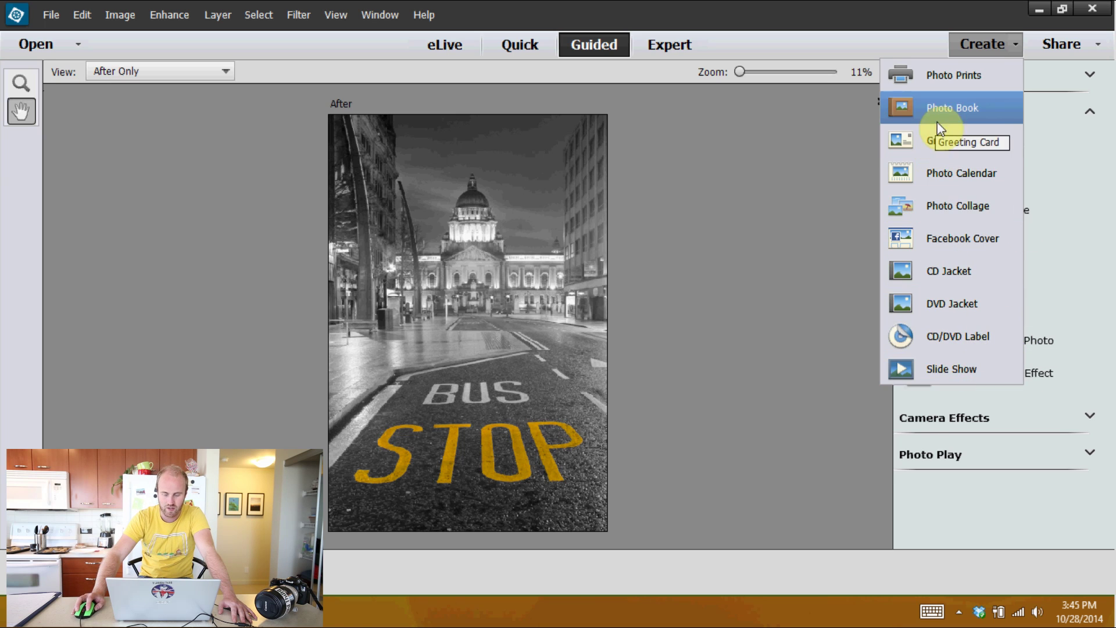
click(965, 107)
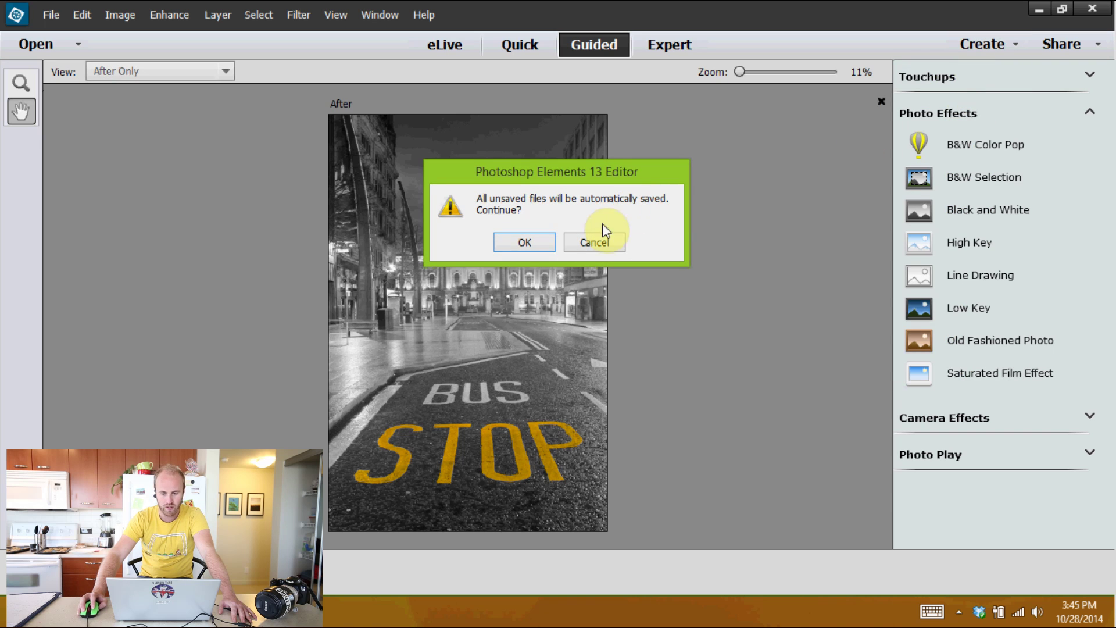
Accept the auto-save prompt and build an 11.00 x 8.50 inch book with the Monochrome theme.
click(533, 244)
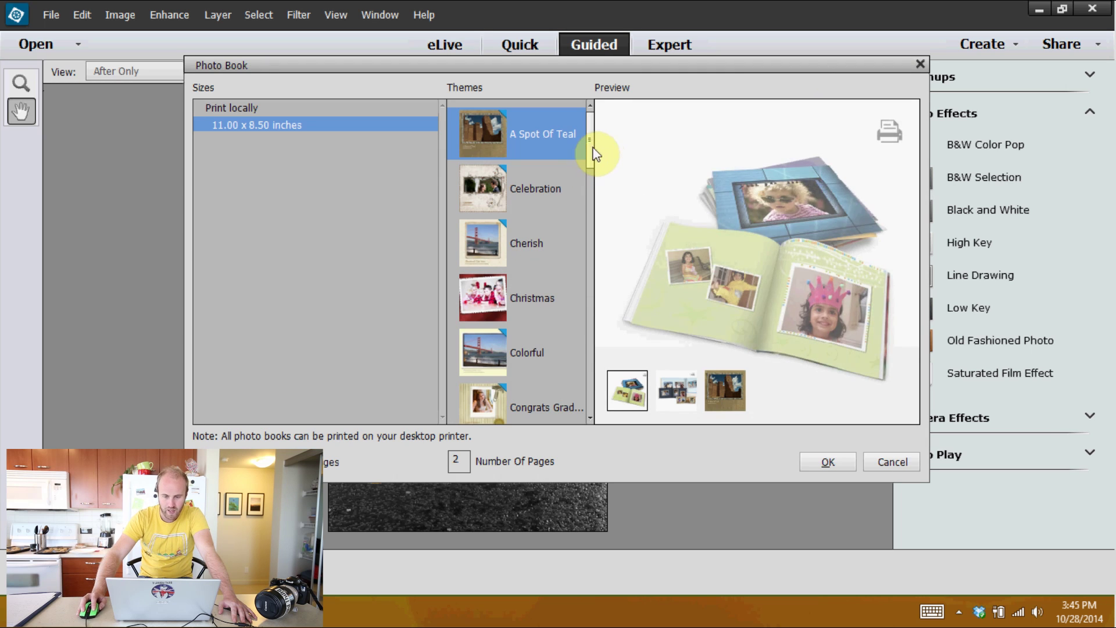
mouse_move(589, 150)
mouse_down()
mouse_move(589, 167)
mouse_move(594, 135)
mouse_up()
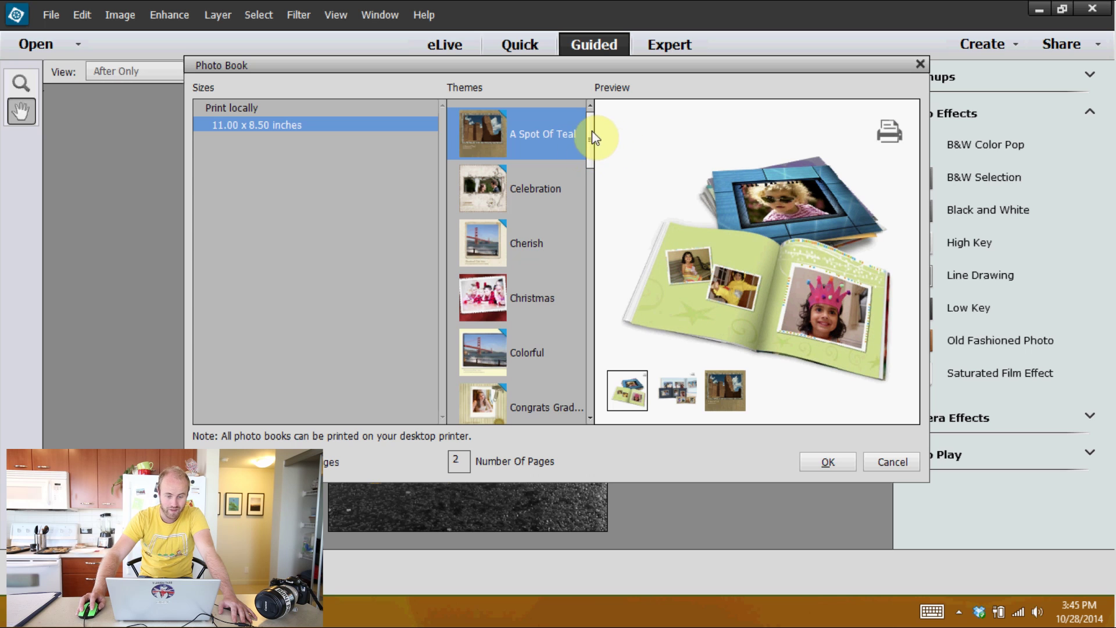
drag(593, 133, 580, 282)
click(496, 265)
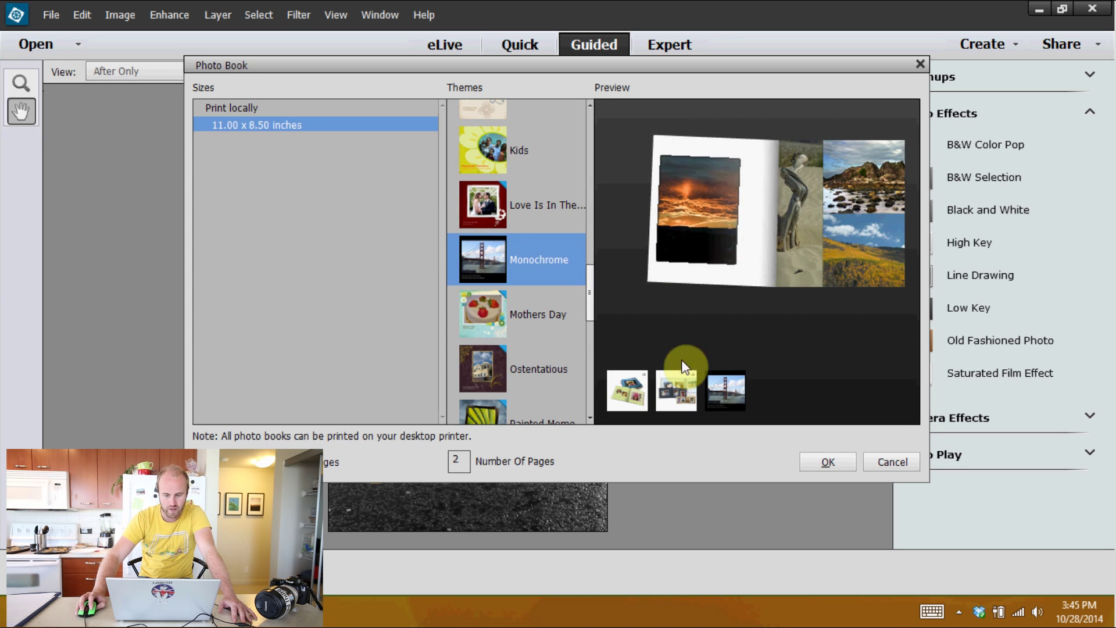
click(831, 460)
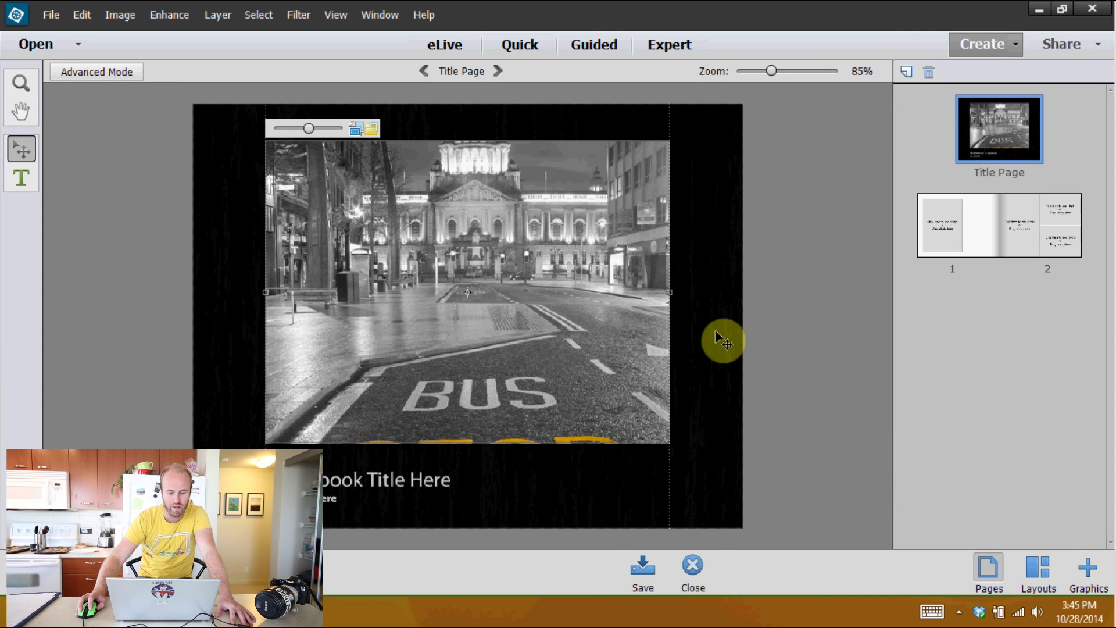
Shift the title-page photo to reveal the STOP lettering, then go to the pages 1–2 spread.
drag(470, 294, 499, 294)
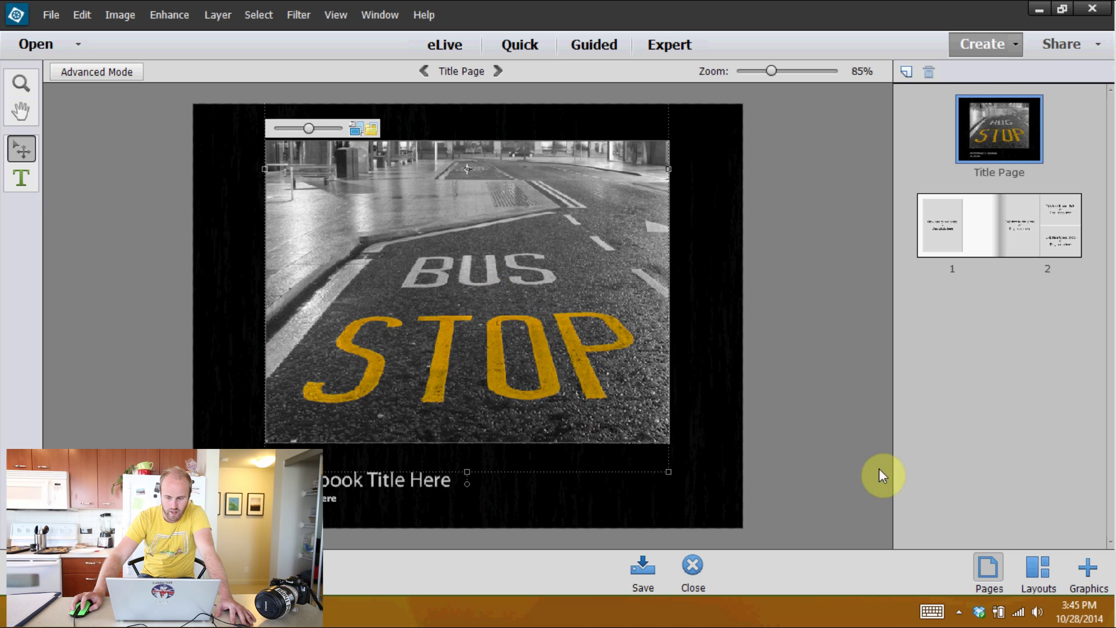
click(958, 232)
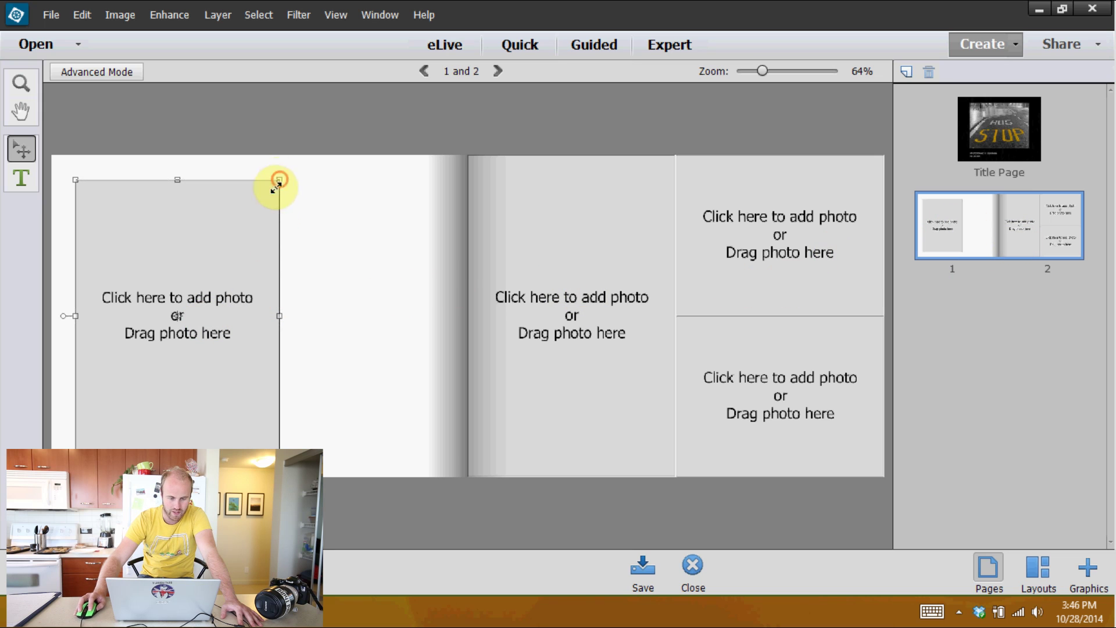
Discard a trial resize of the left photo frame, draw a text box beside it, then switch to Shutterfly.
drag(279, 182, 319, 211)
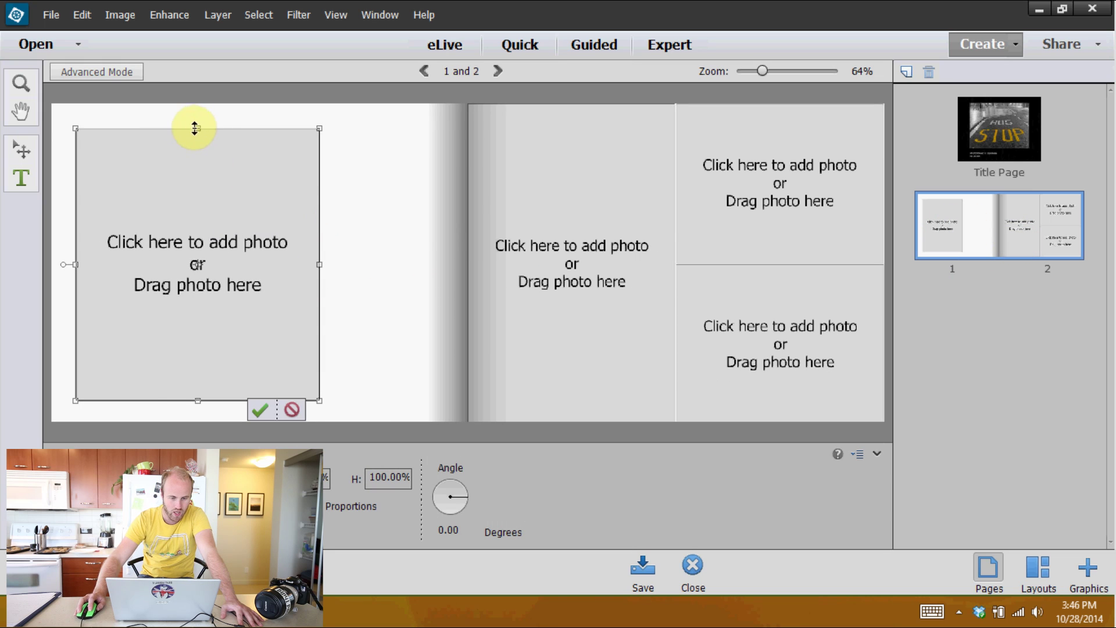
drag(196, 126, 217, 239)
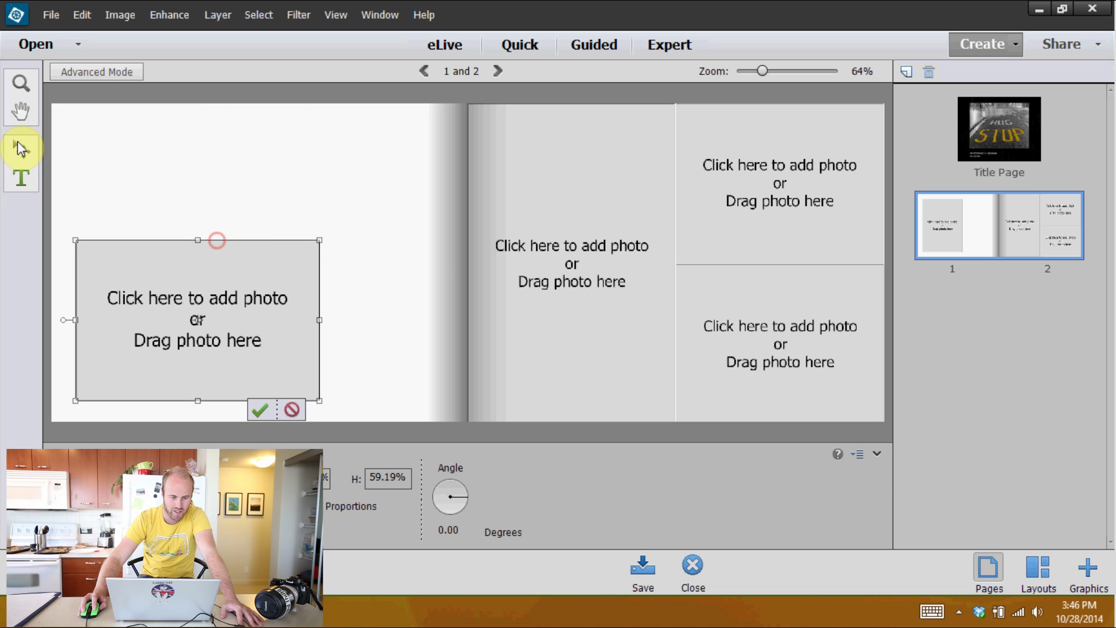
click(21, 177)
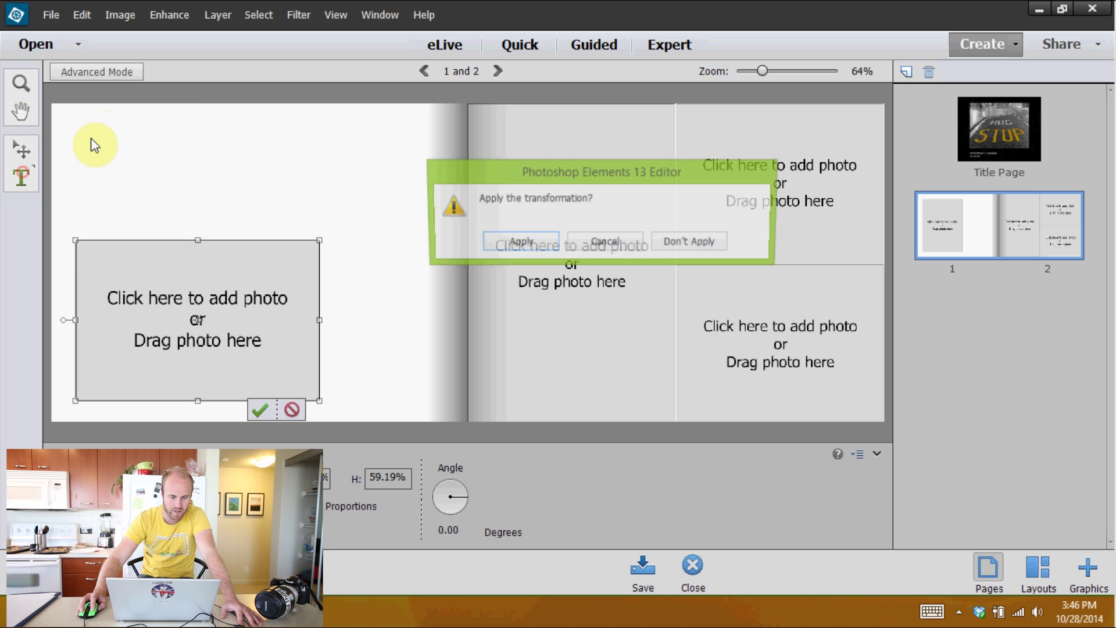
click(675, 242)
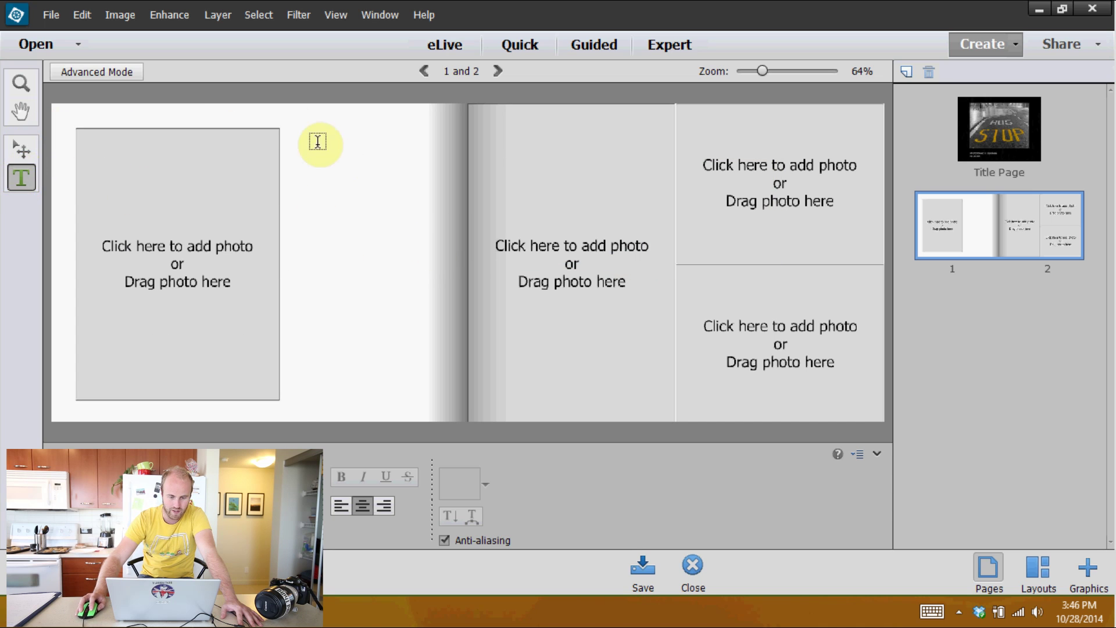
drag(311, 142, 446, 378)
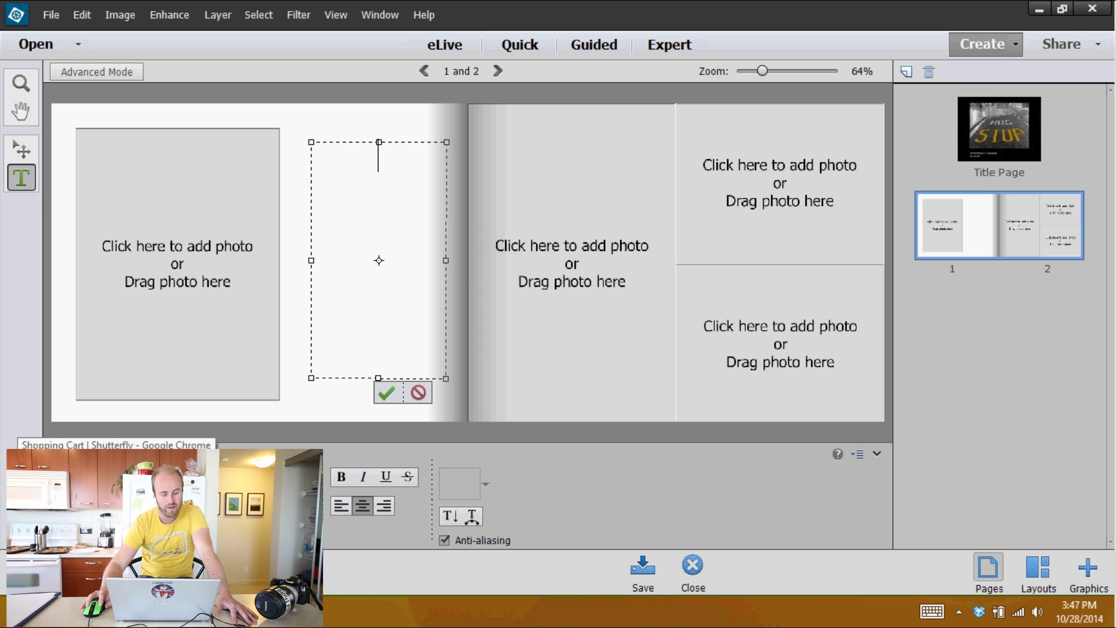
click(117, 610)
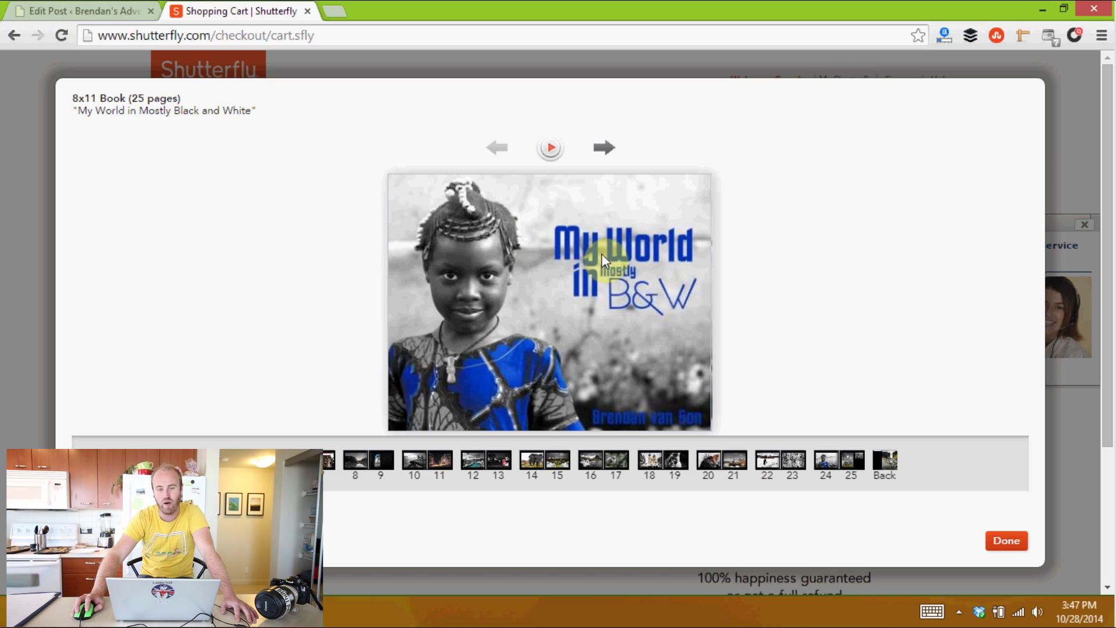
Step the Shutterfly preview forward, back to the cover, then forward to the tree dedication spread.
click(608, 151)
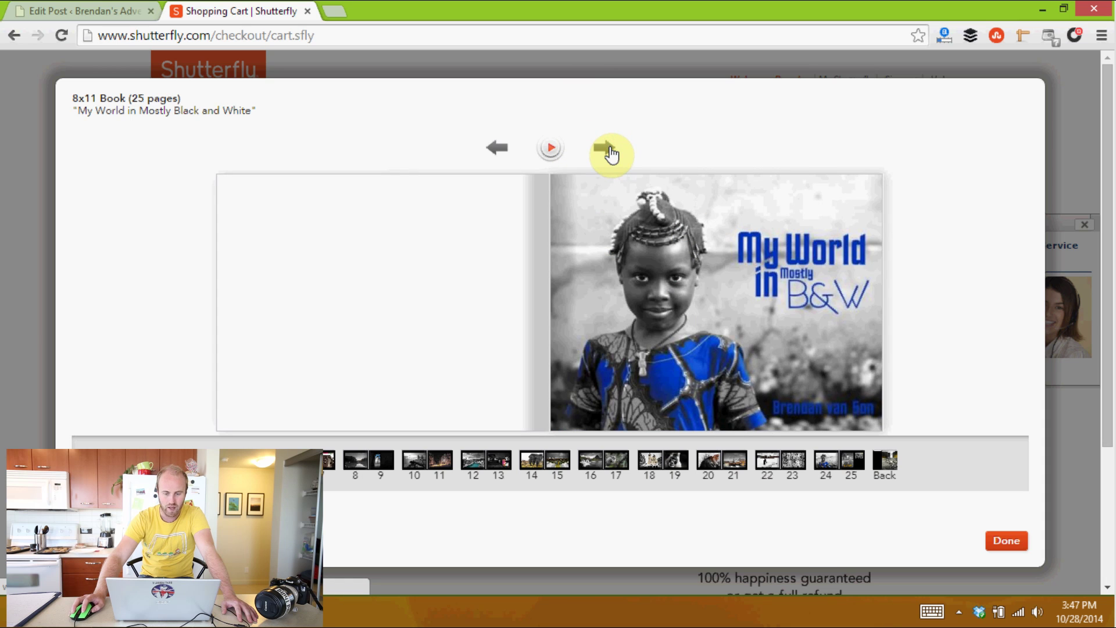
click(497, 148)
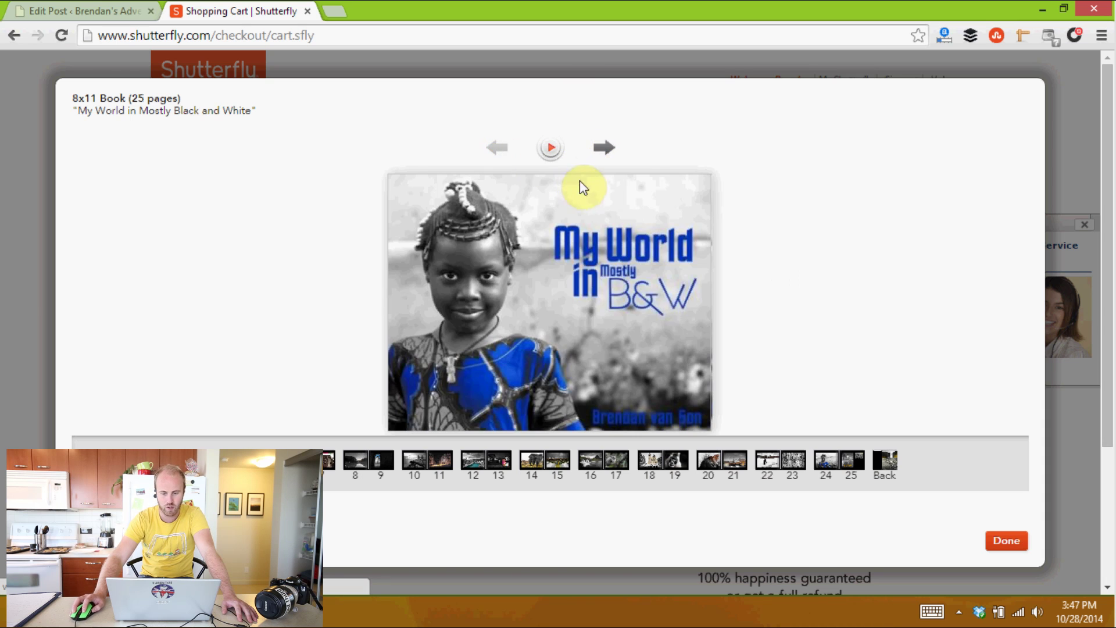
click(612, 156)
Flip from the tree dedication spread through to the lighthouse and Petra spread.
click(612, 156)
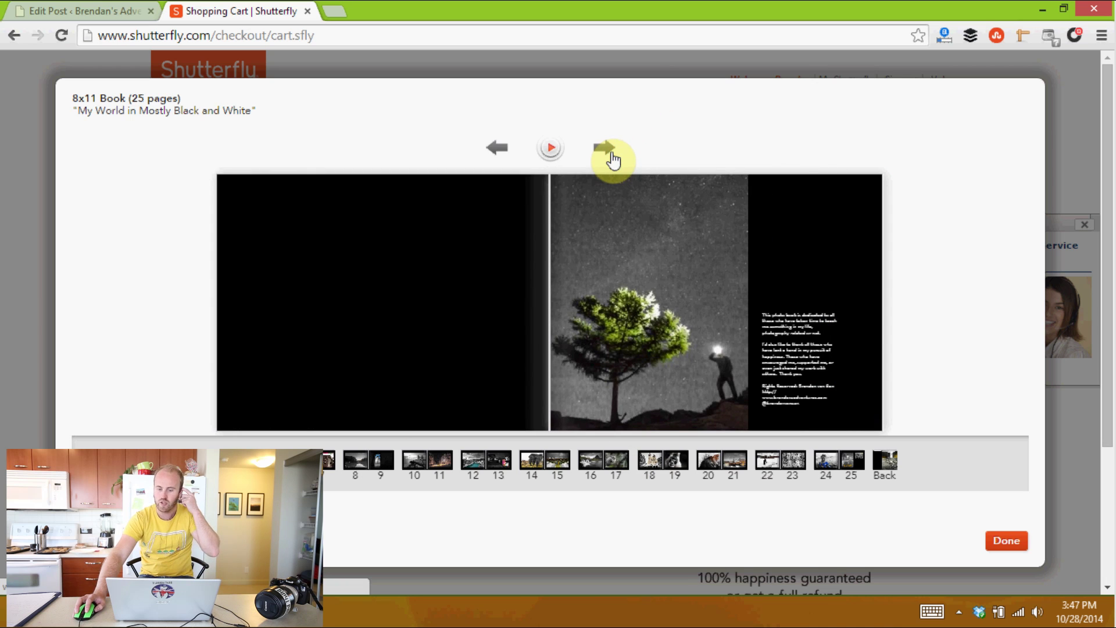
right_click(622, 252)
click(799, 138)
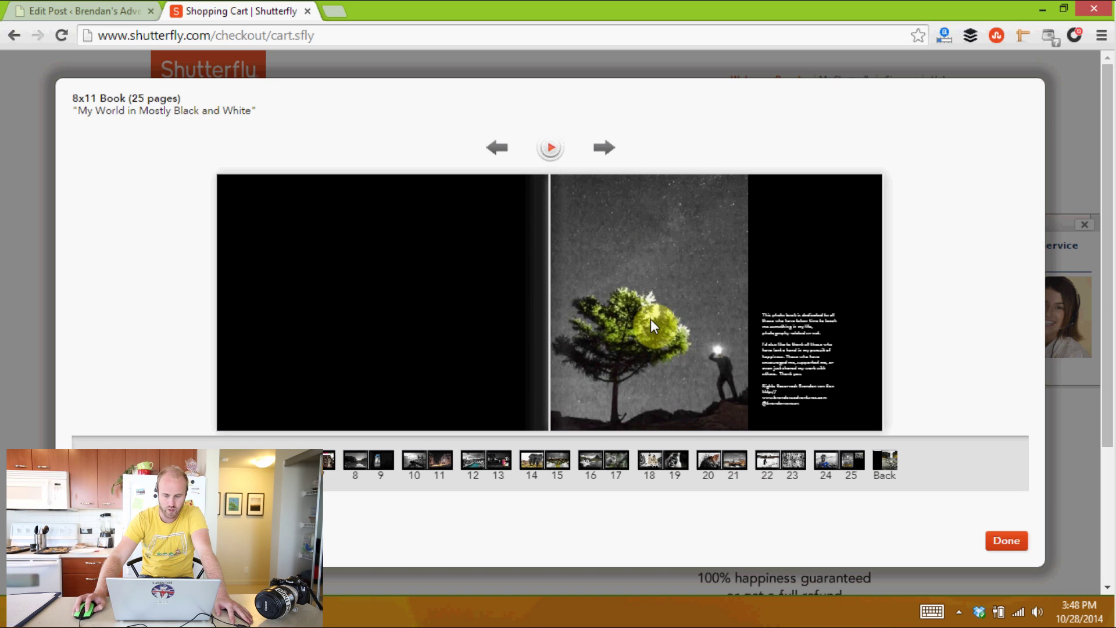
click(610, 153)
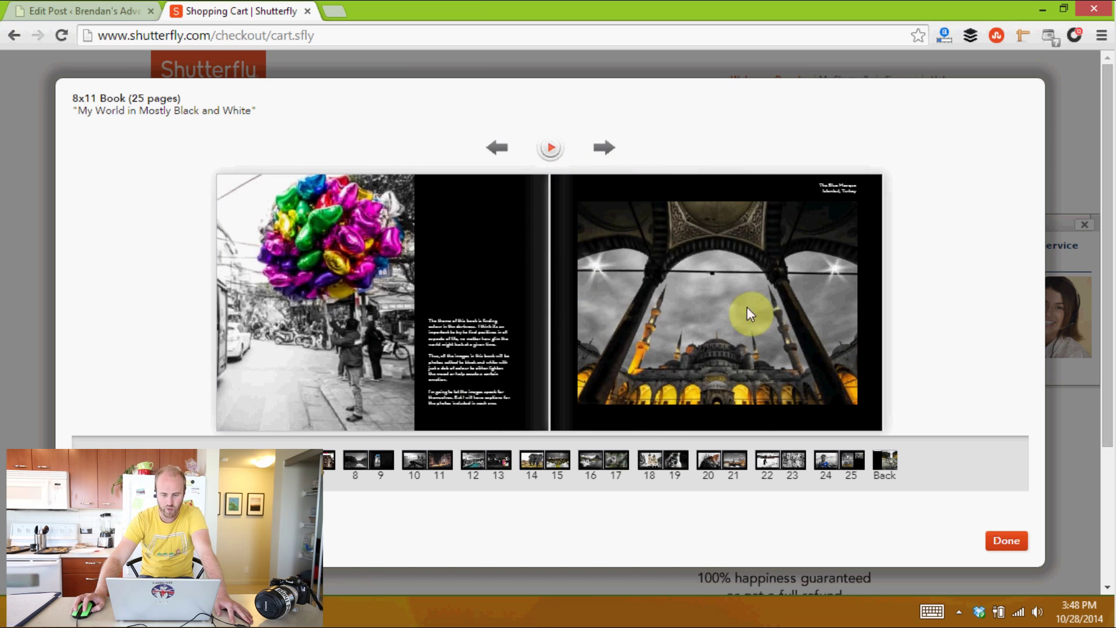
click(606, 150)
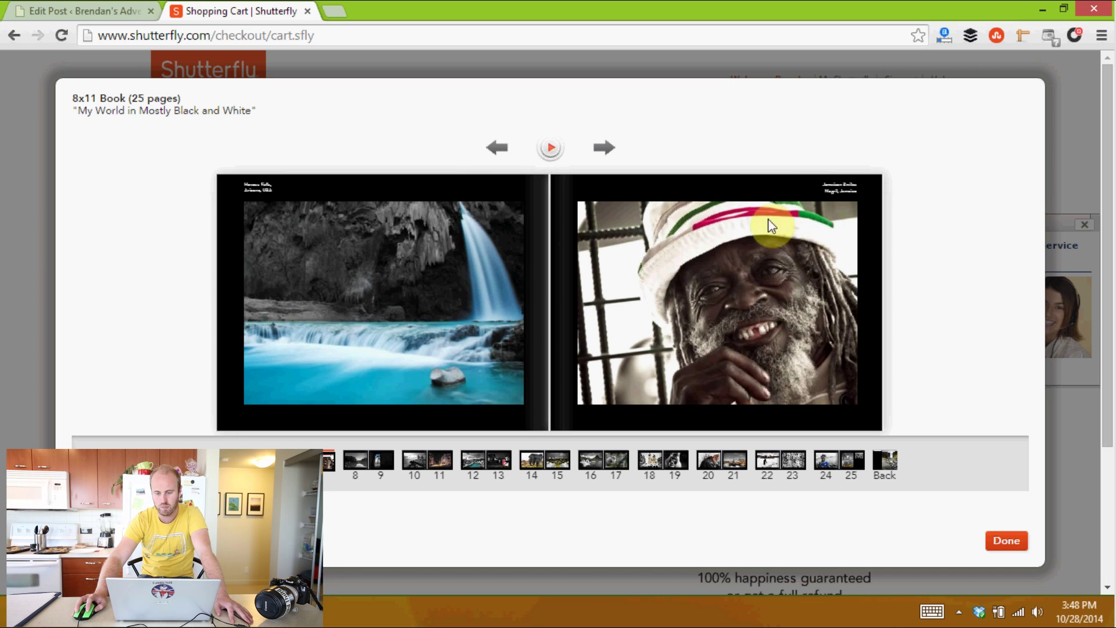
click(599, 156)
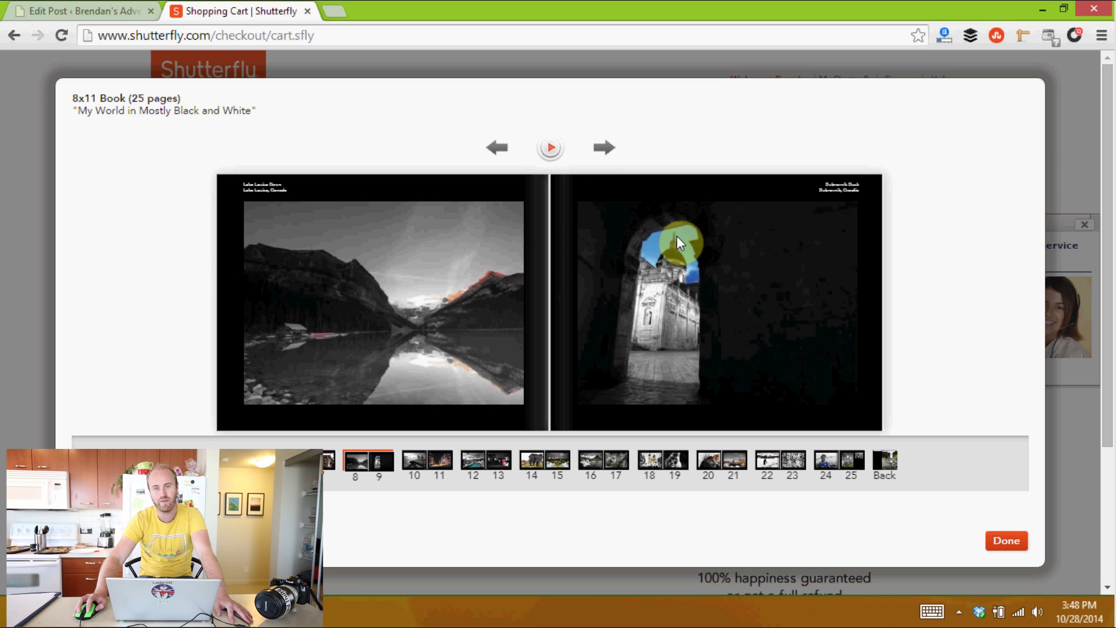
click(604, 150)
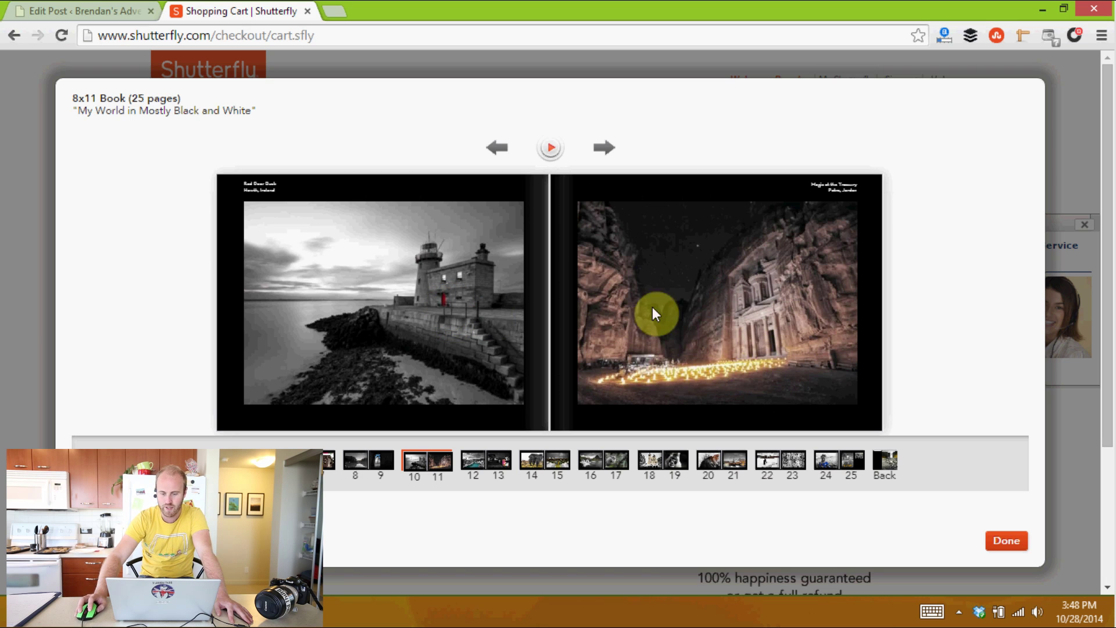
Continue paging from pages 12-13 to the final spread, pages 24-25.
click(605, 147)
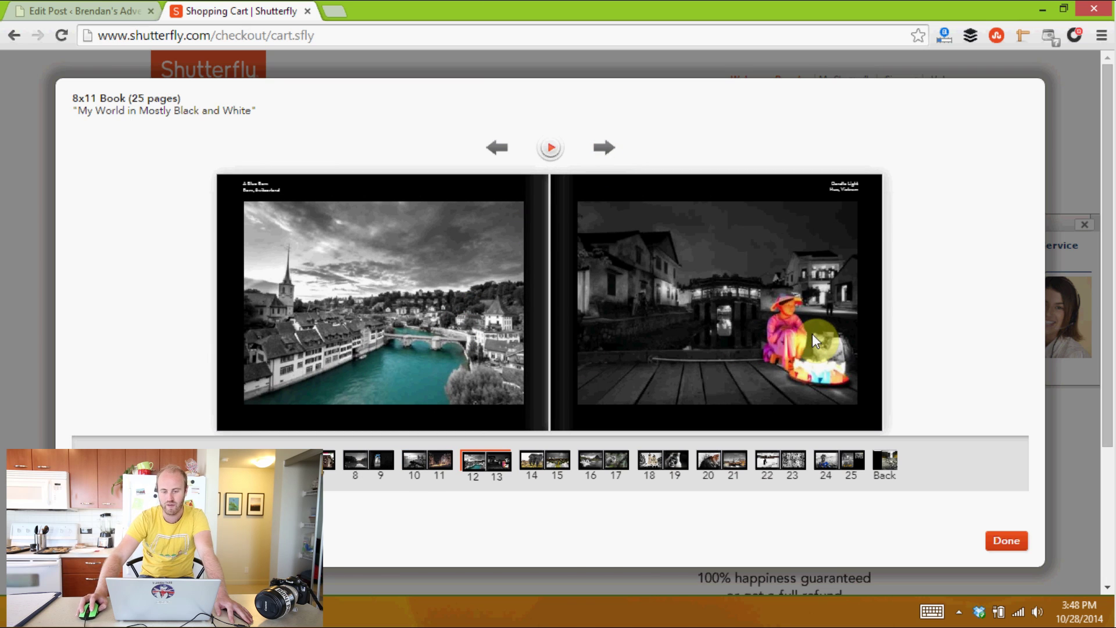
click(603, 149)
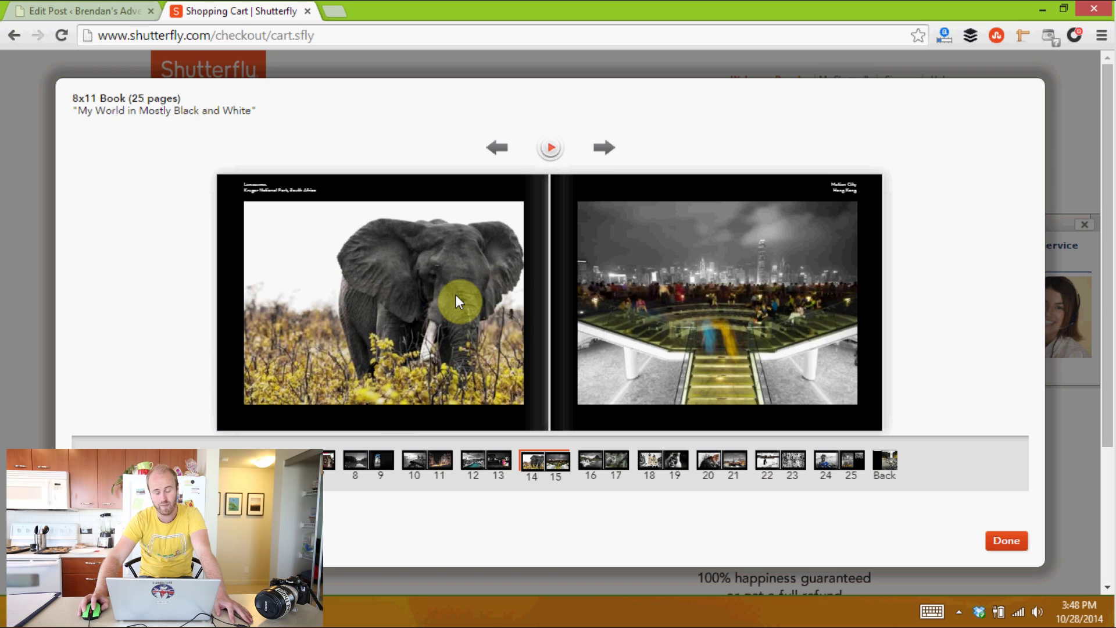
click(605, 150)
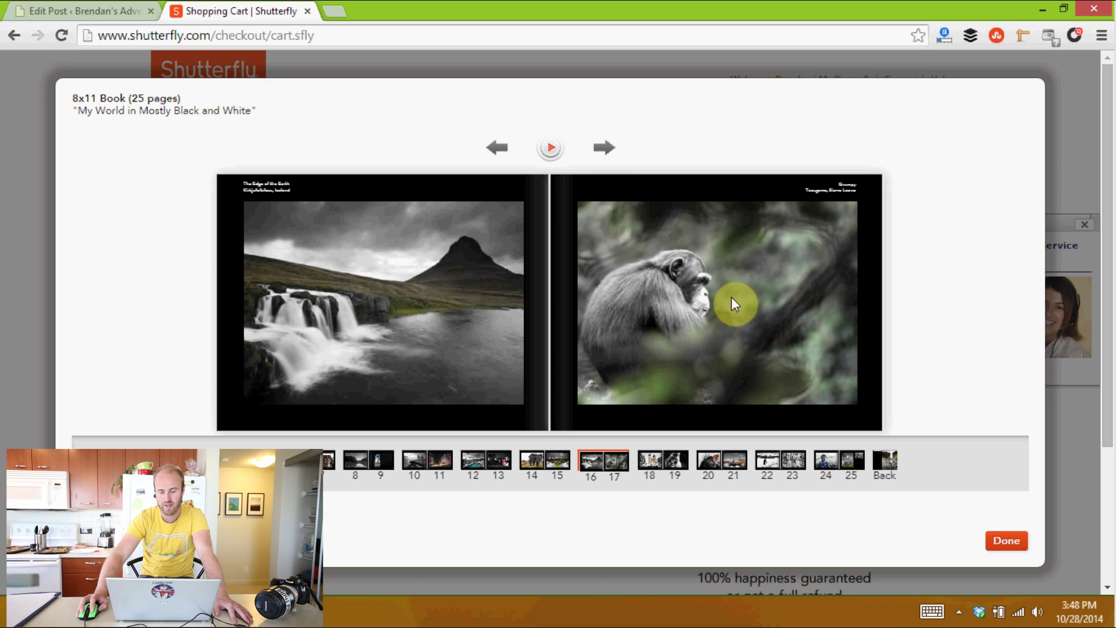
click(609, 152)
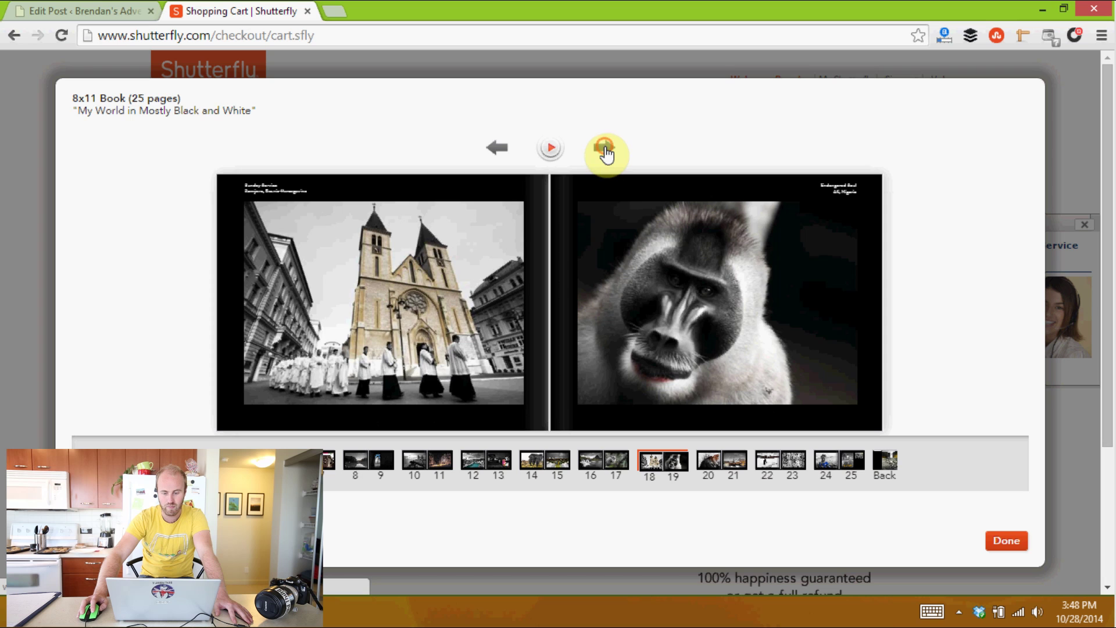
click(607, 152)
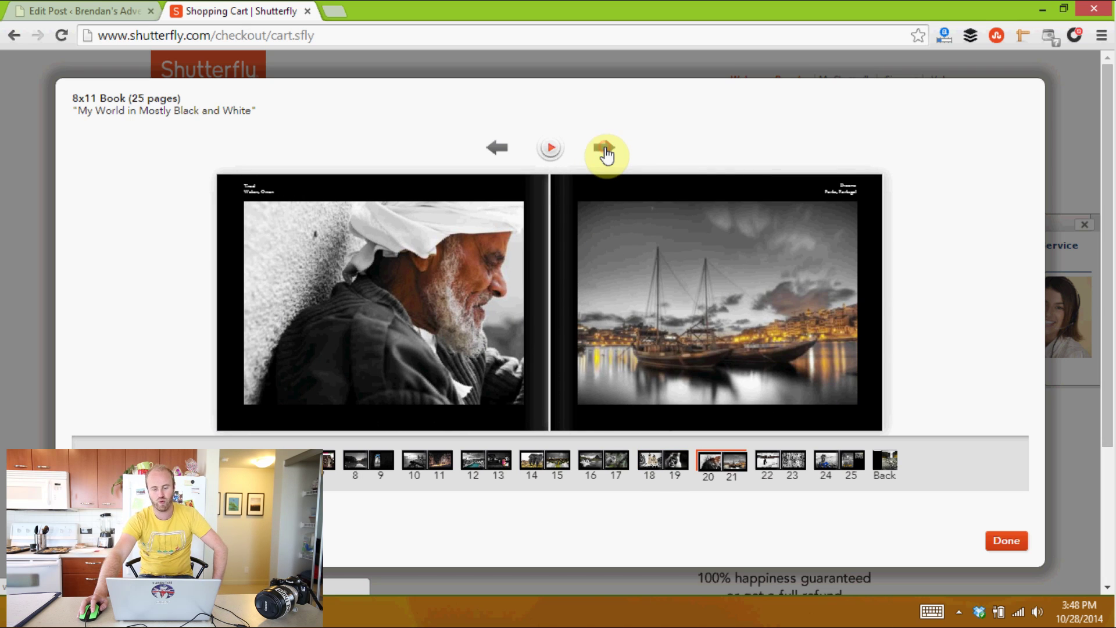
click(606, 152)
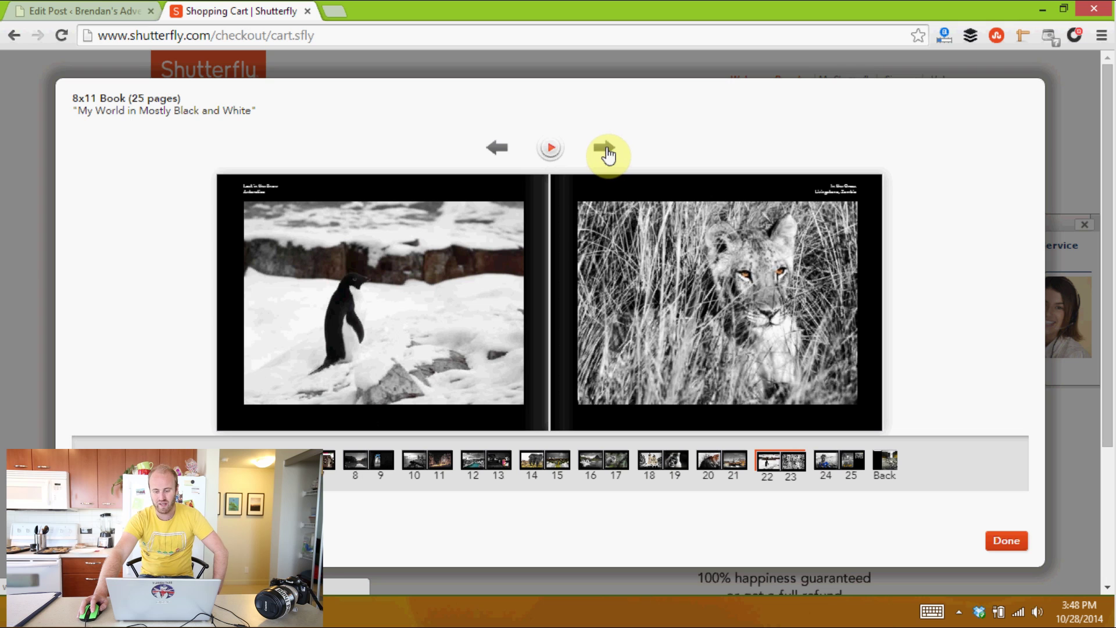
click(607, 152)
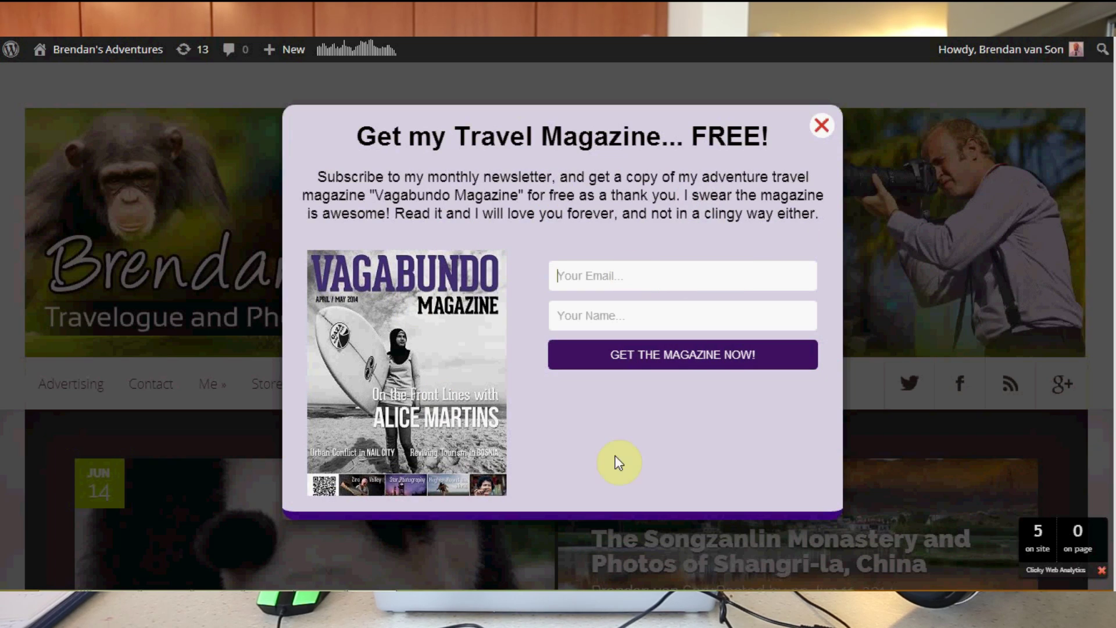
Close the free-magazine signup popup and scroll down to the sidebar newsletter form.
click(818, 134)
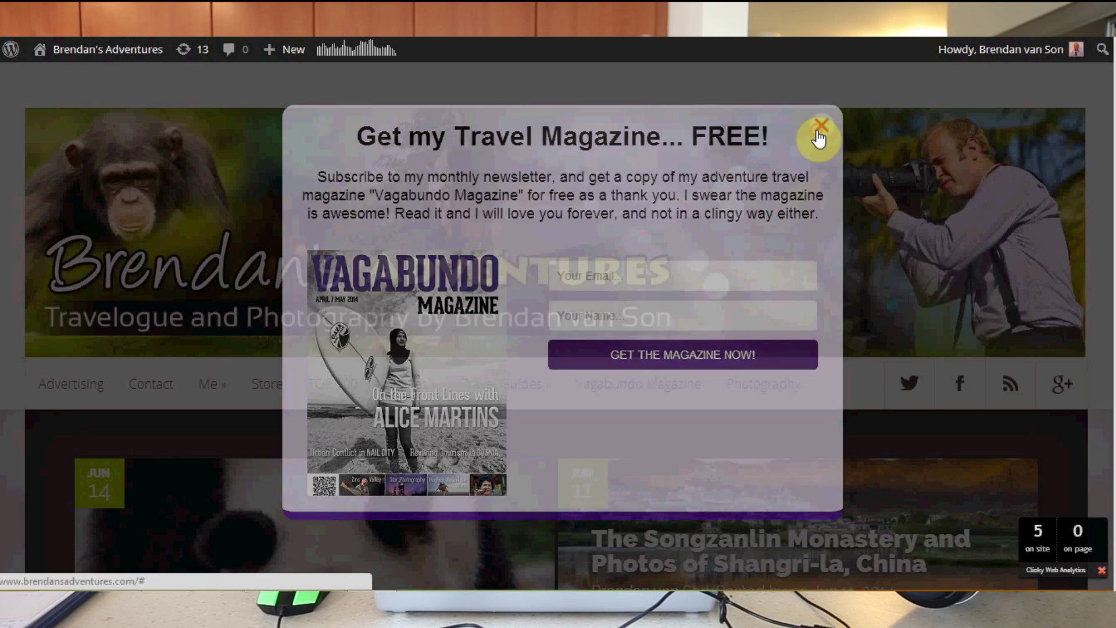
scroll(1003, 254, down, 5)
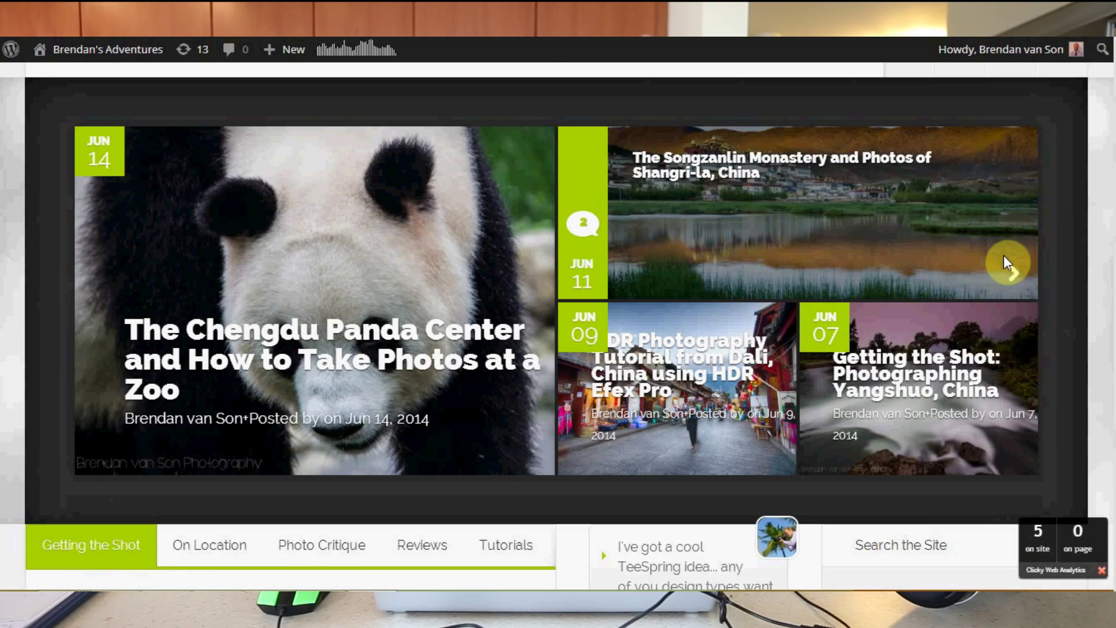
scroll(1004, 255, down, 14)
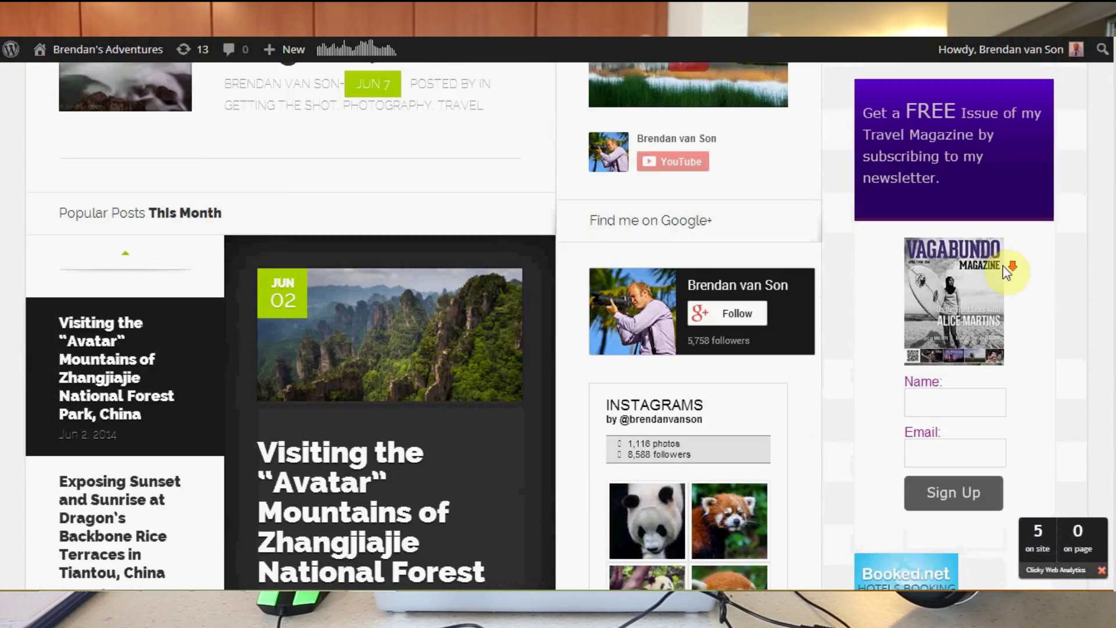